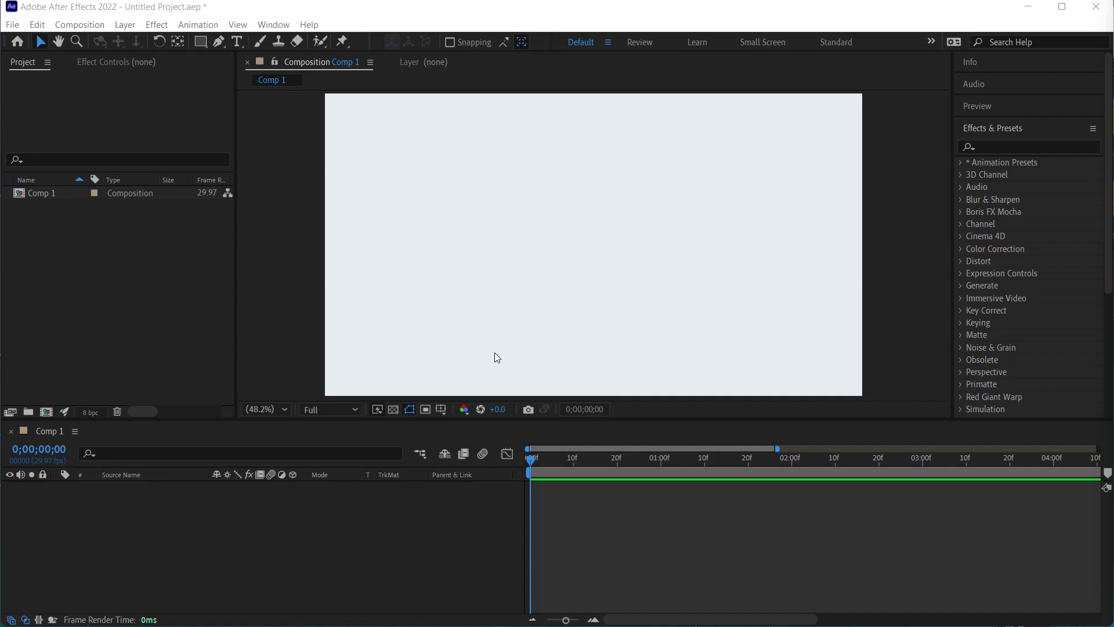
# - Draw a circle with the Ellipse Tool from the shape tools flyout
pyautogui.click(199, 43)
pyautogui.click(201, 44)
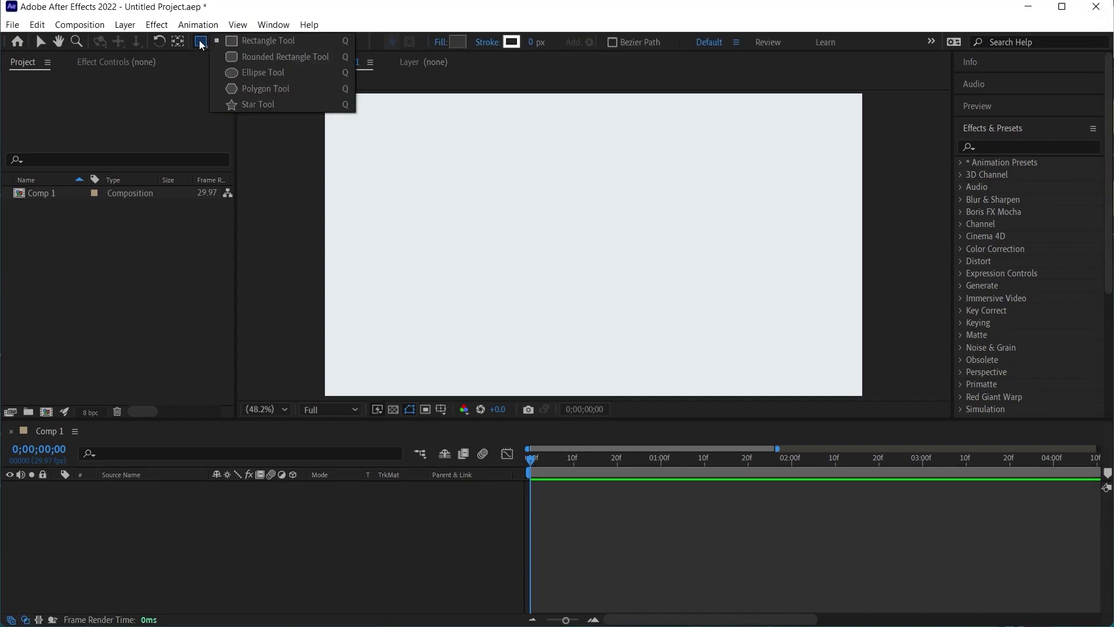
pyautogui.click(251, 73)
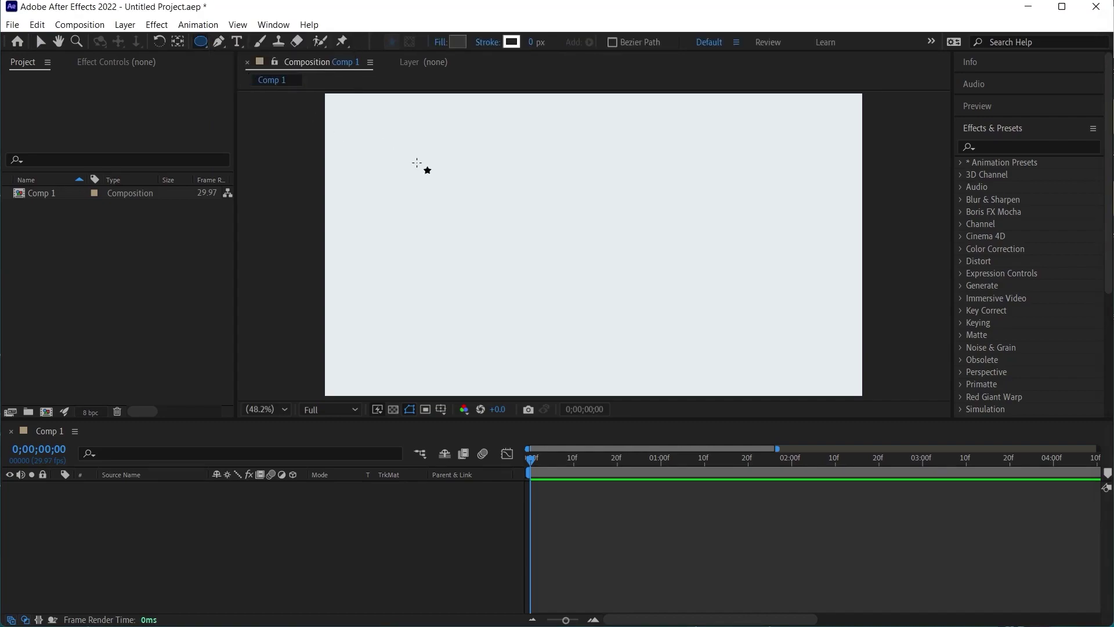
pyautogui.moveTo(428, 194); pyautogui.dragTo(516, 281)
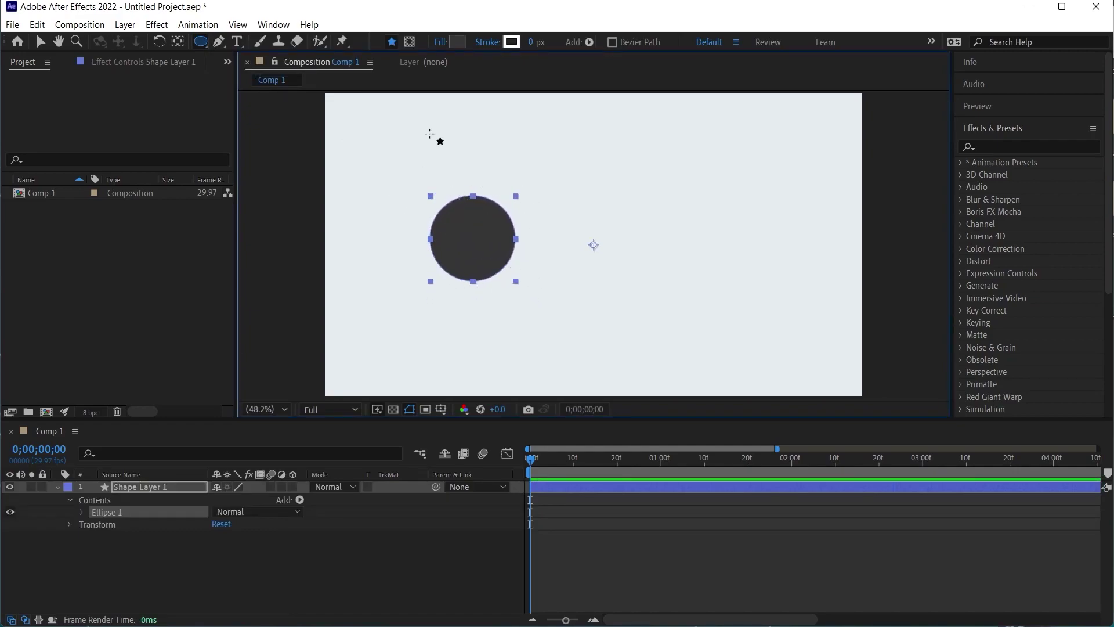
# - Set the circle's fill colour to a light blue
pyautogui.click(458, 41)
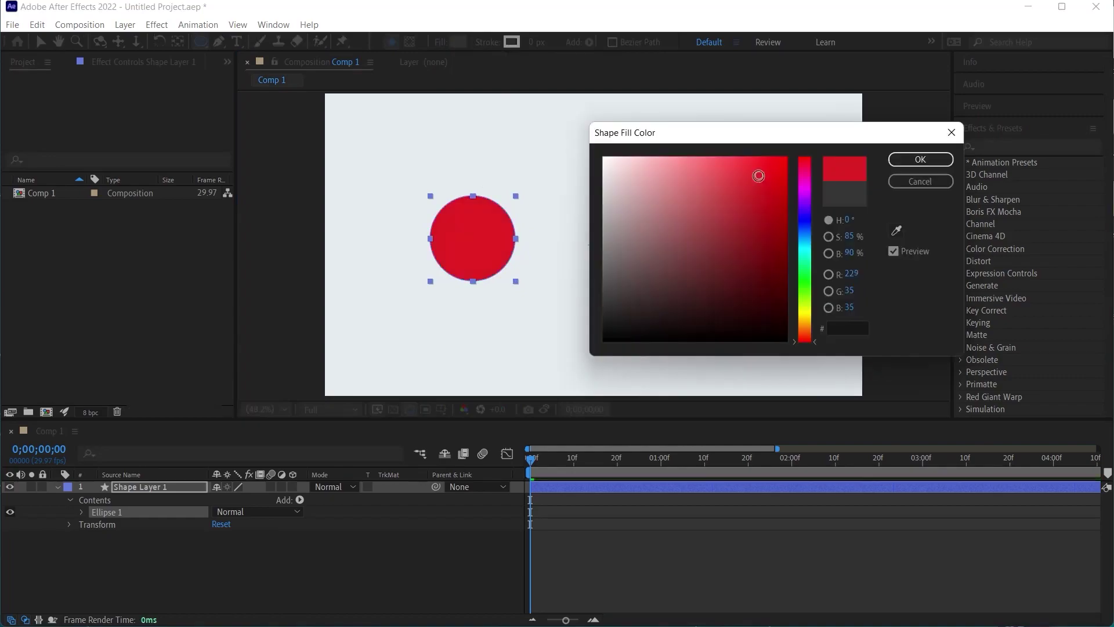
pyautogui.moveTo(805, 278); pyautogui.dragTo(805, 228)
pyautogui.click(753, 202)
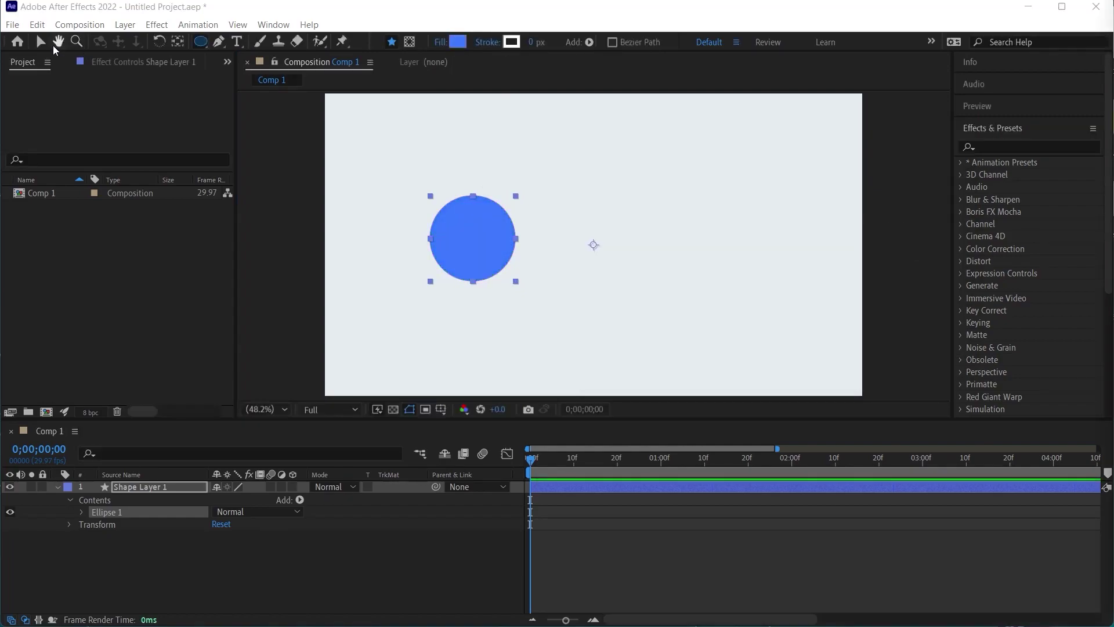
pyautogui.press('Return')
# - Move the circle up near the top centre of the frame
pyautogui.click(40, 42)
pyautogui.moveTo(467, 248); pyautogui.dragTo(562, 184)
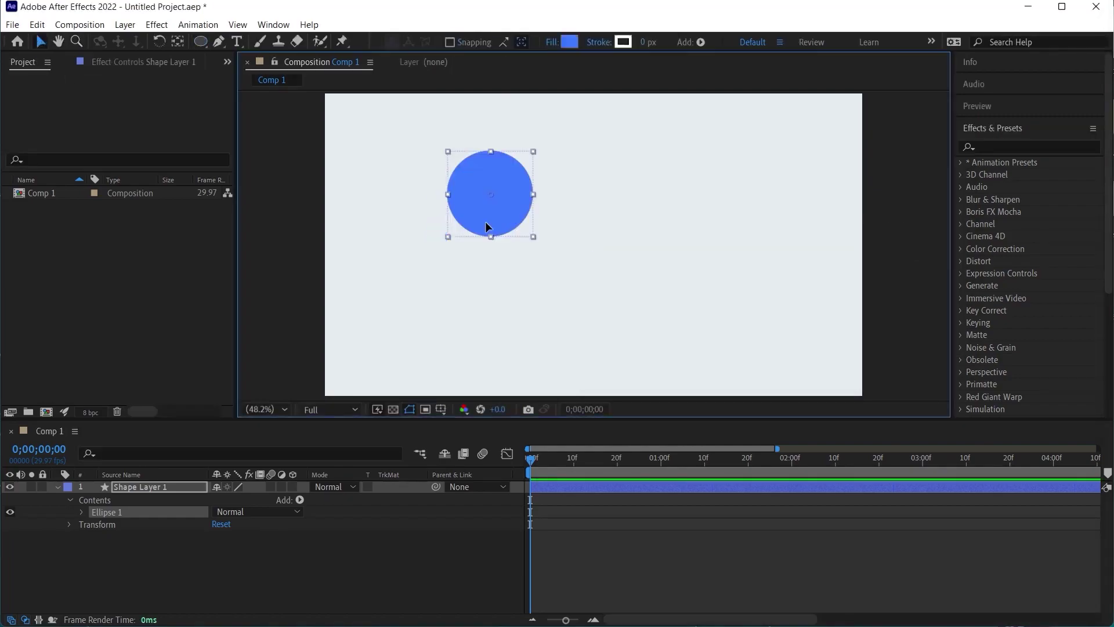
pyautogui.click(561, 185)
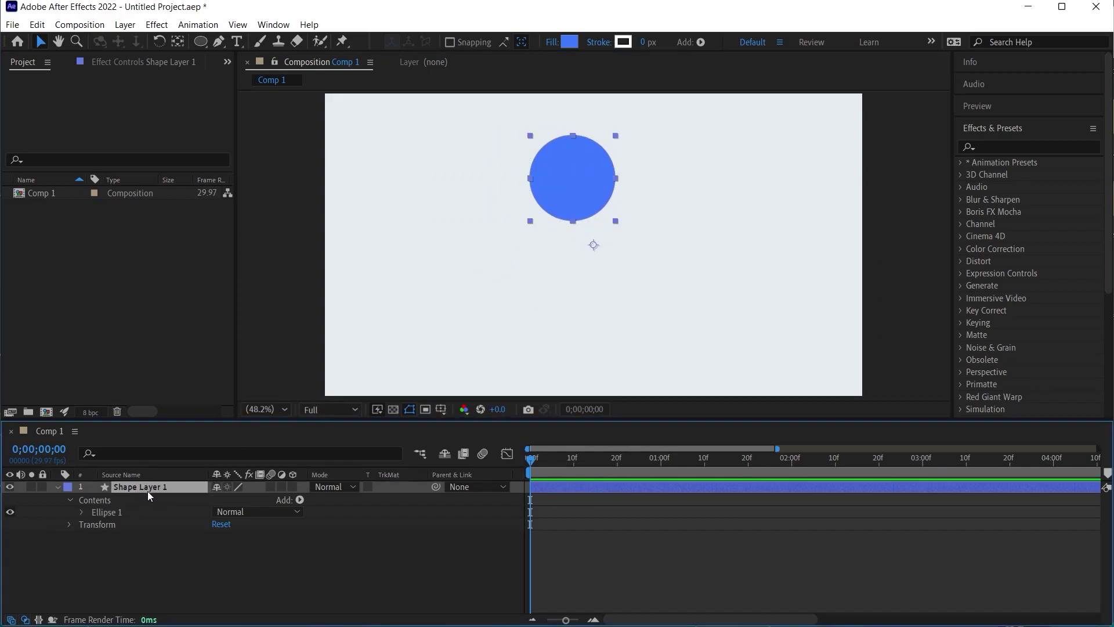
# - Reveal Position and set its first keyframe at frame 0
pyautogui.press('p')
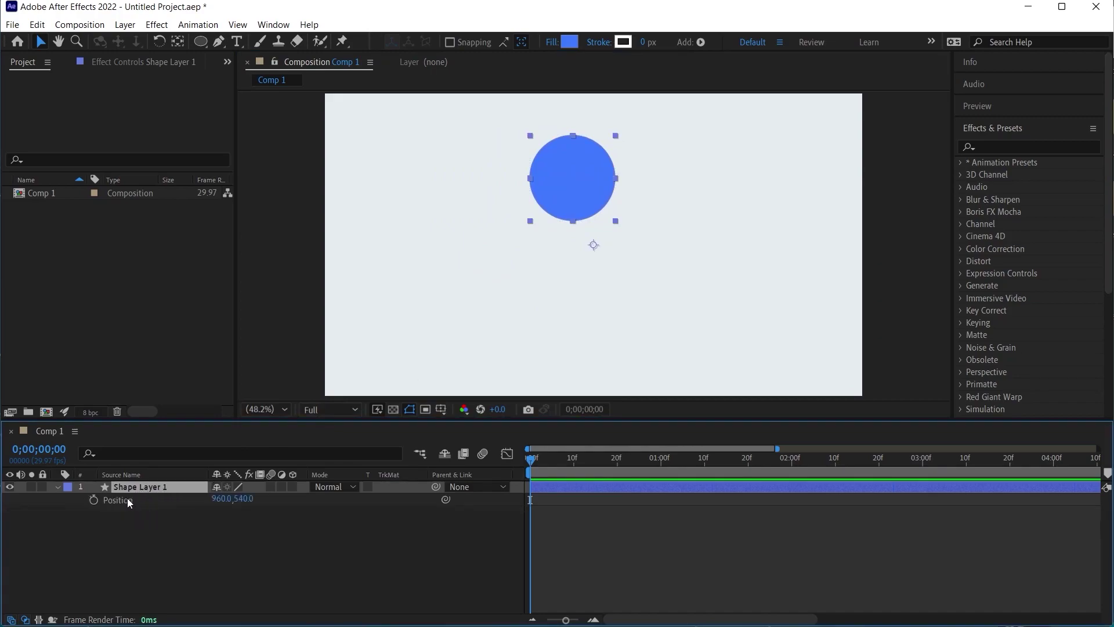
pyautogui.click(127, 501)
pyautogui.press('\\')
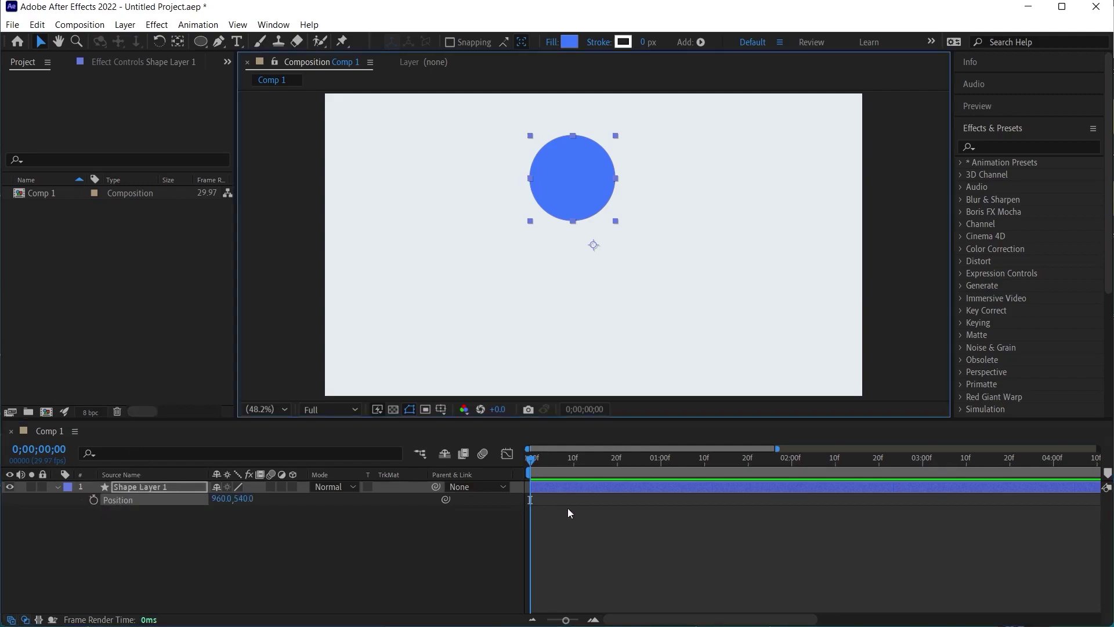
pyautogui.press('\\')
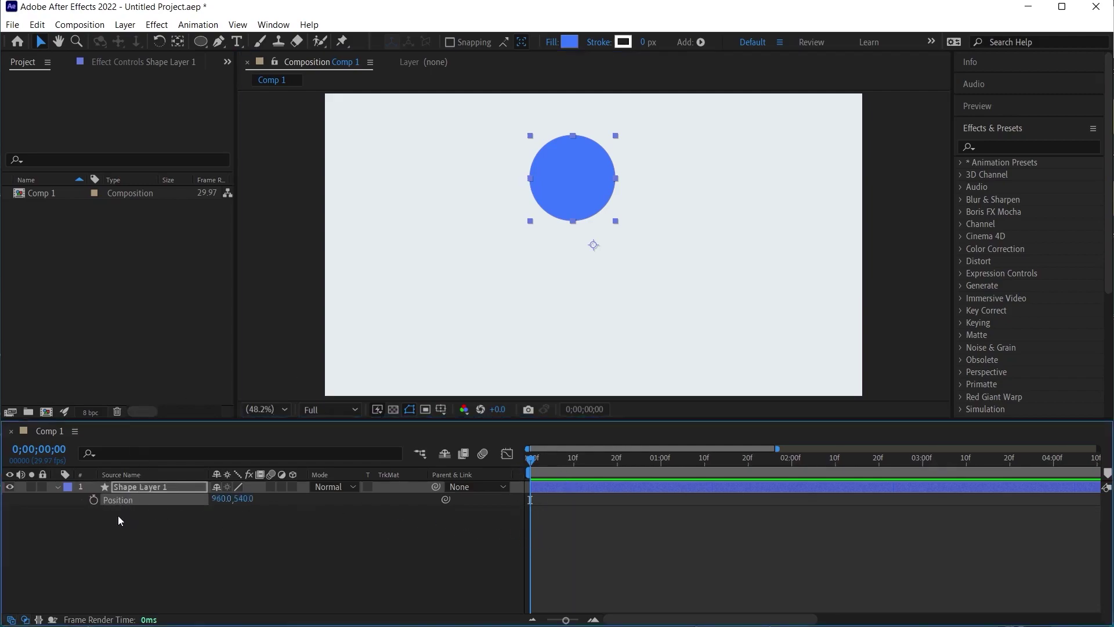
pyautogui.click(94, 500)
# - Drag the circle to the frame bottom at frame 7 and preview the drop
pyautogui.moveTo(530, 460); pyautogui.dragTo(560, 467)
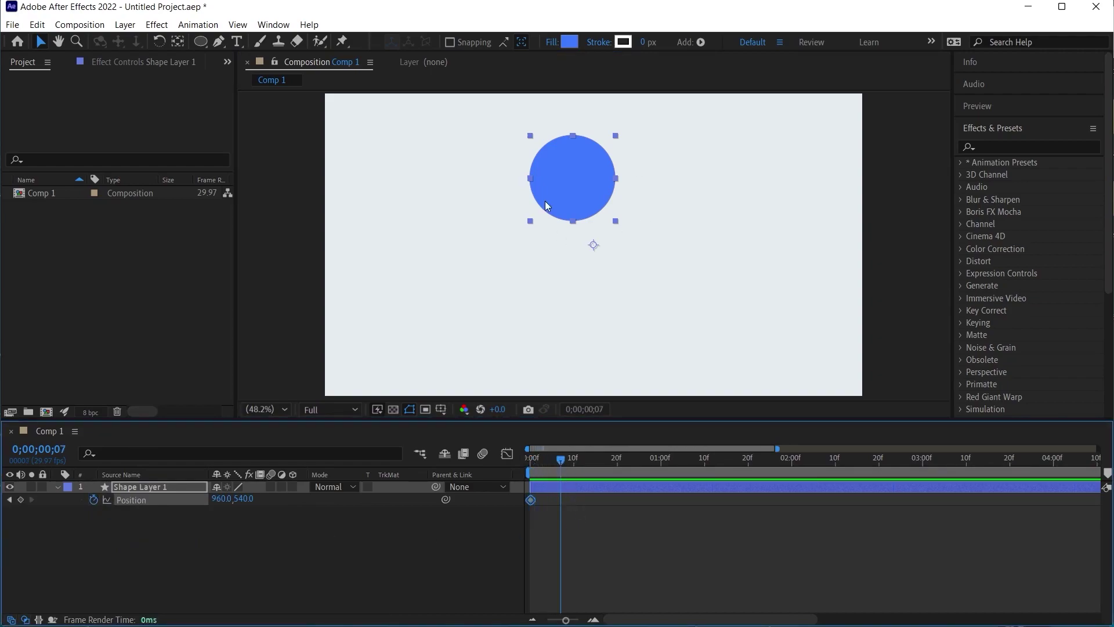
pyautogui.moveTo(559, 184); pyautogui.dragTo(560, 314)
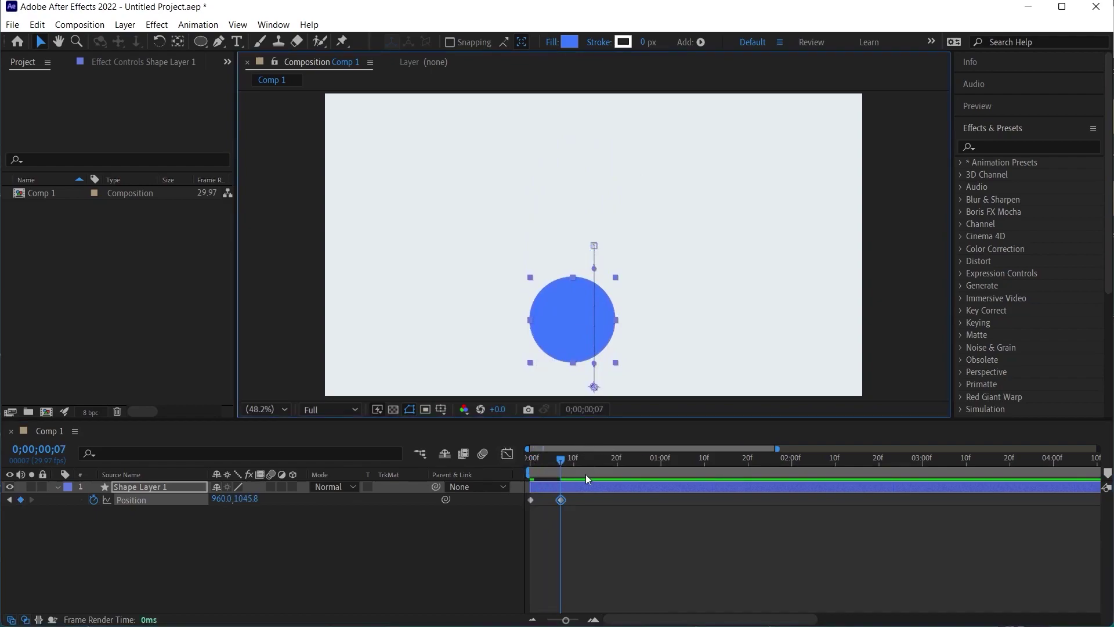
pyautogui.press('Home')
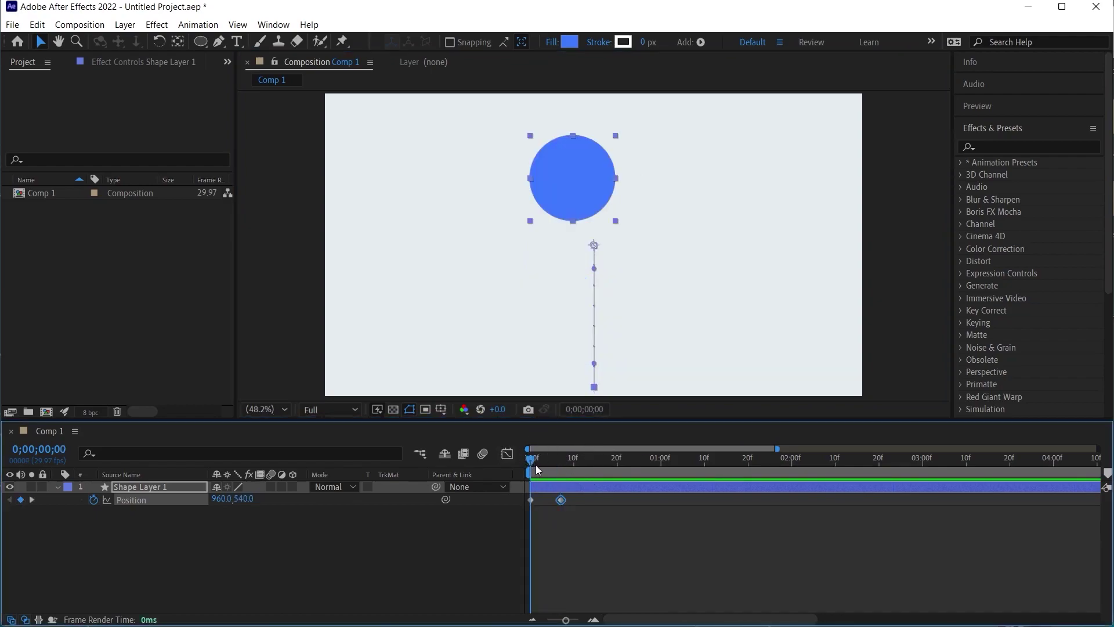
pyautogui.press('space')
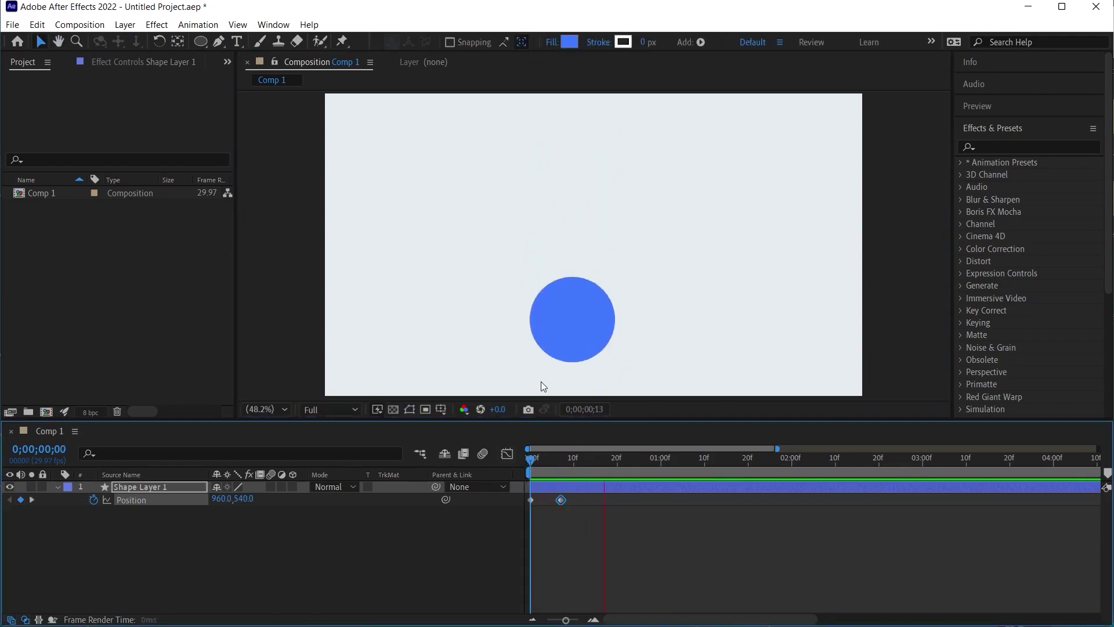
pyautogui.press('space')
pyautogui.press('space')
pyautogui.press('space')
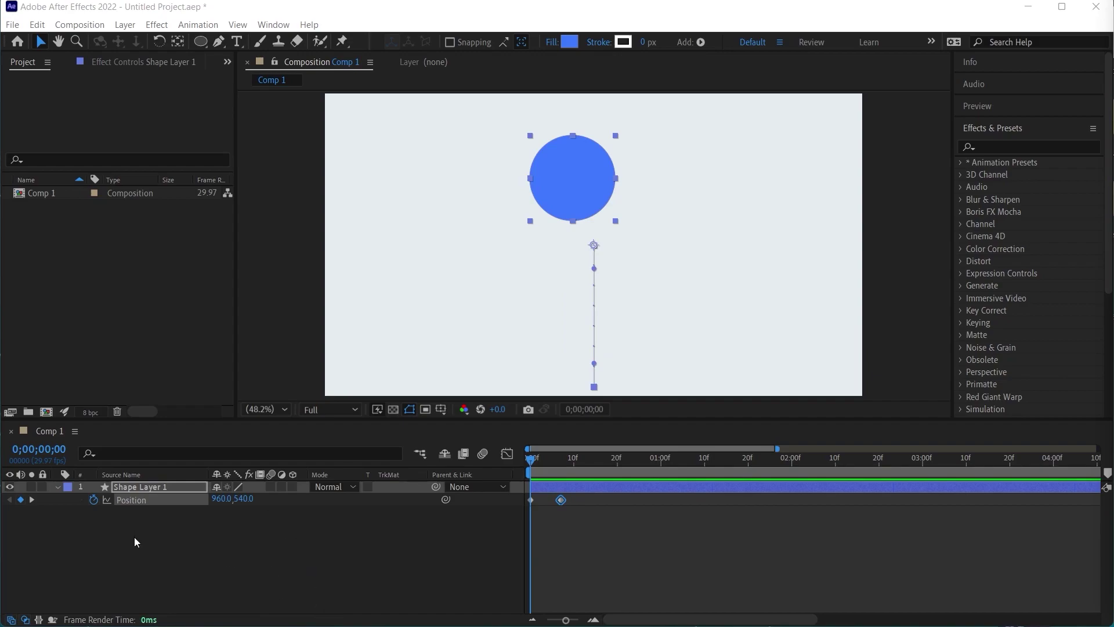
# - Paste a bounce expression (e .5, g 20000, nMax 9) onto Position and scrub to check it
pyautogui.keyDown('alt'); pyautogui.click(94, 500); pyautogui.keyUp('alt')
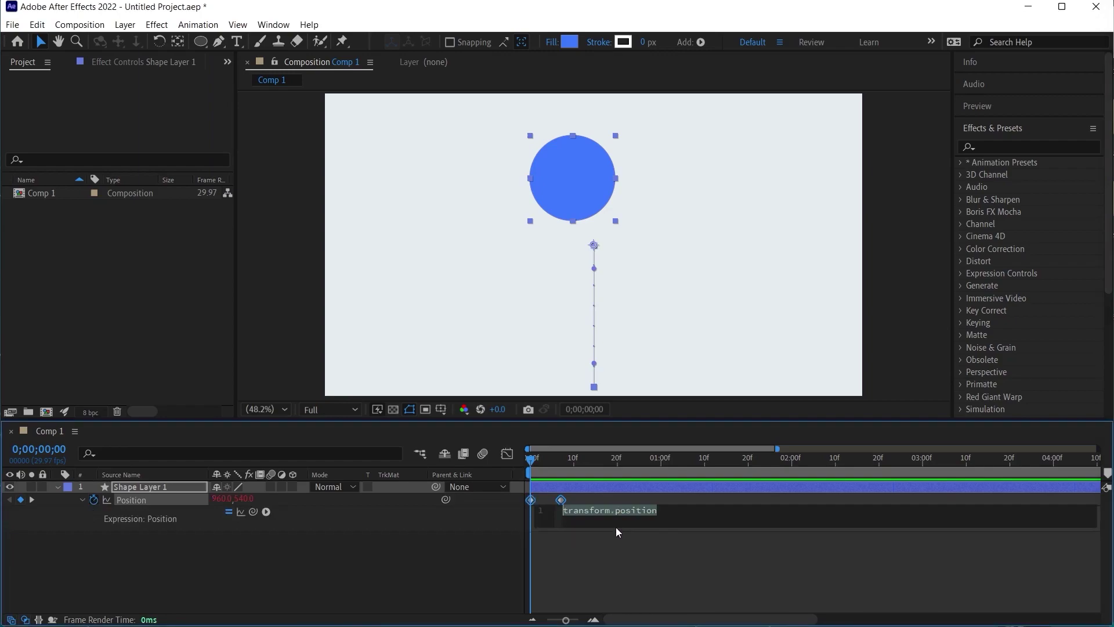
pyautogui.hotkey('ctrl', 'v')
pyautogui.click(631, 571)
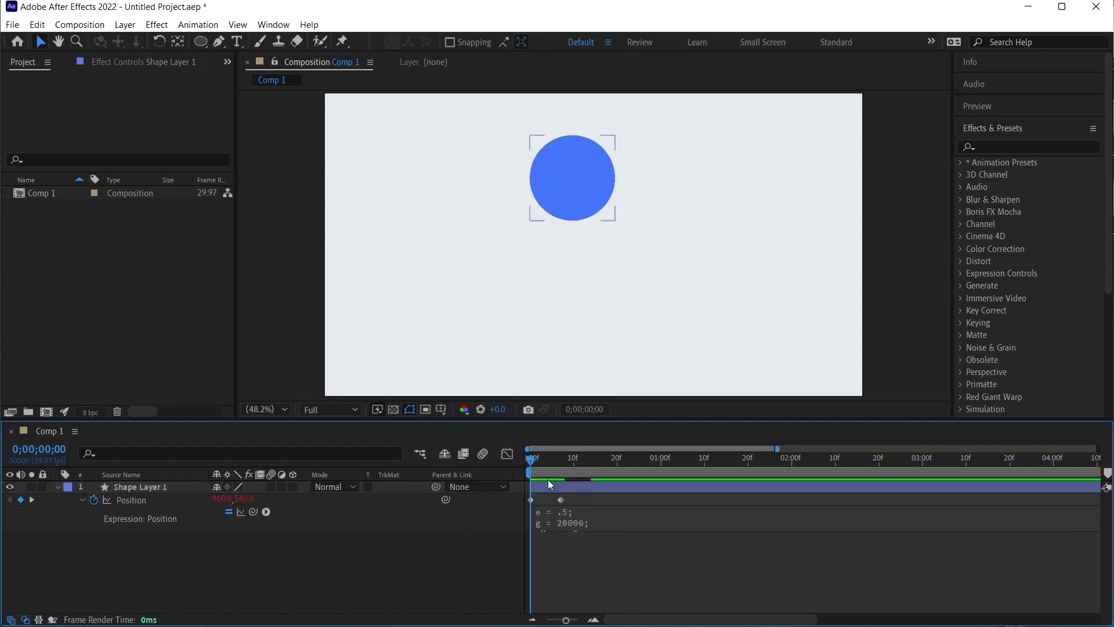
pyautogui.moveTo(530, 459); pyautogui.dragTo(501, 470)
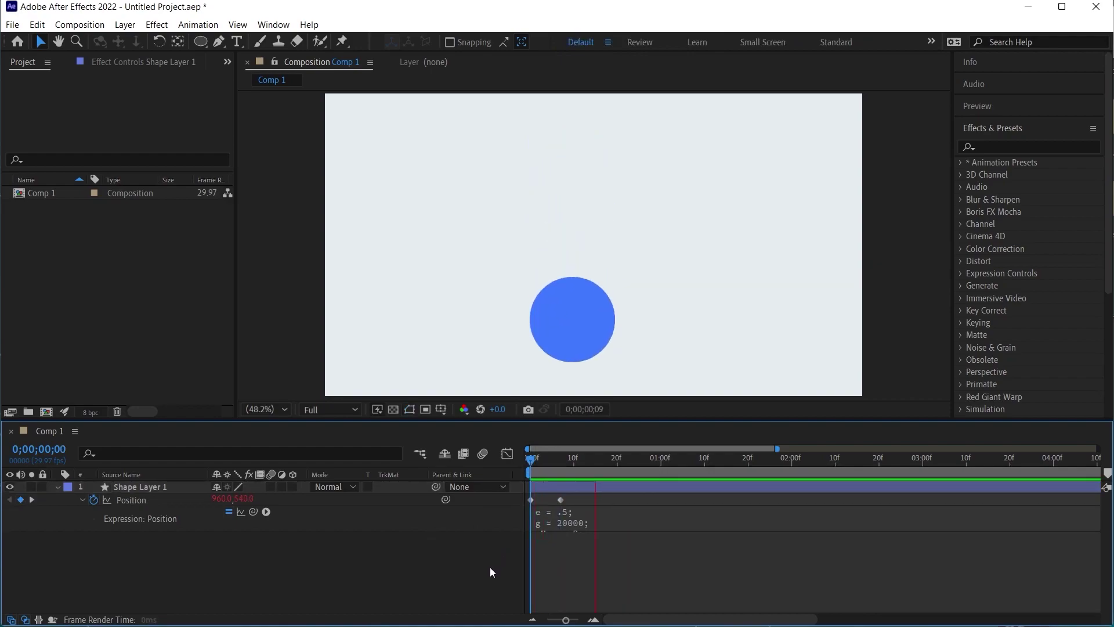
pyautogui.click(575, 361)
pyautogui.click(576, 364)
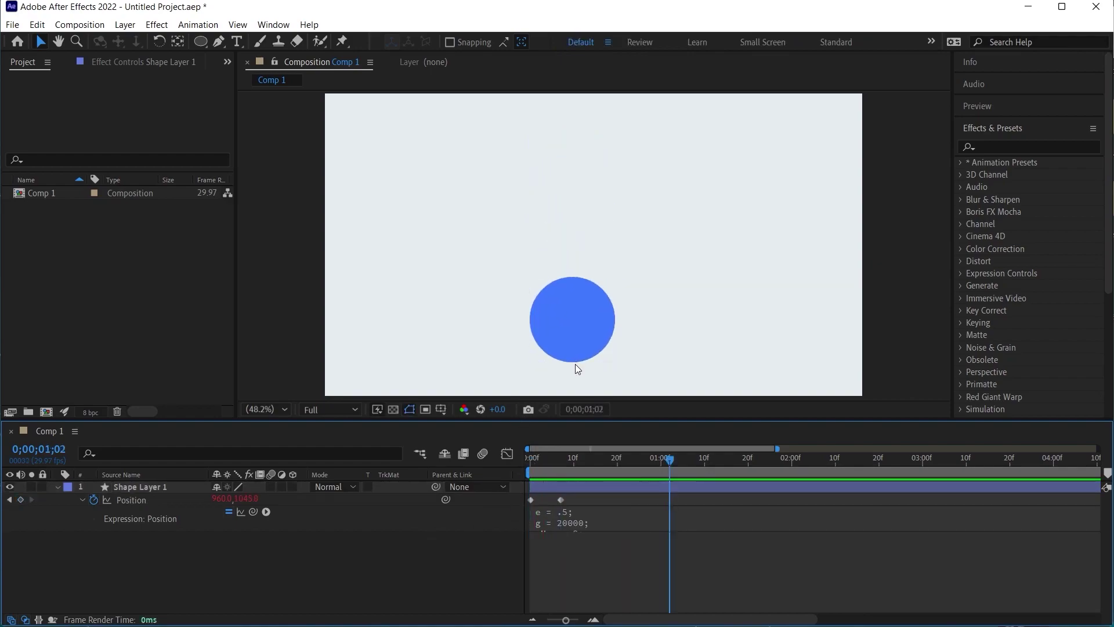
pyautogui.moveTo(627, 531); pyautogui.dragTo(626, 595)
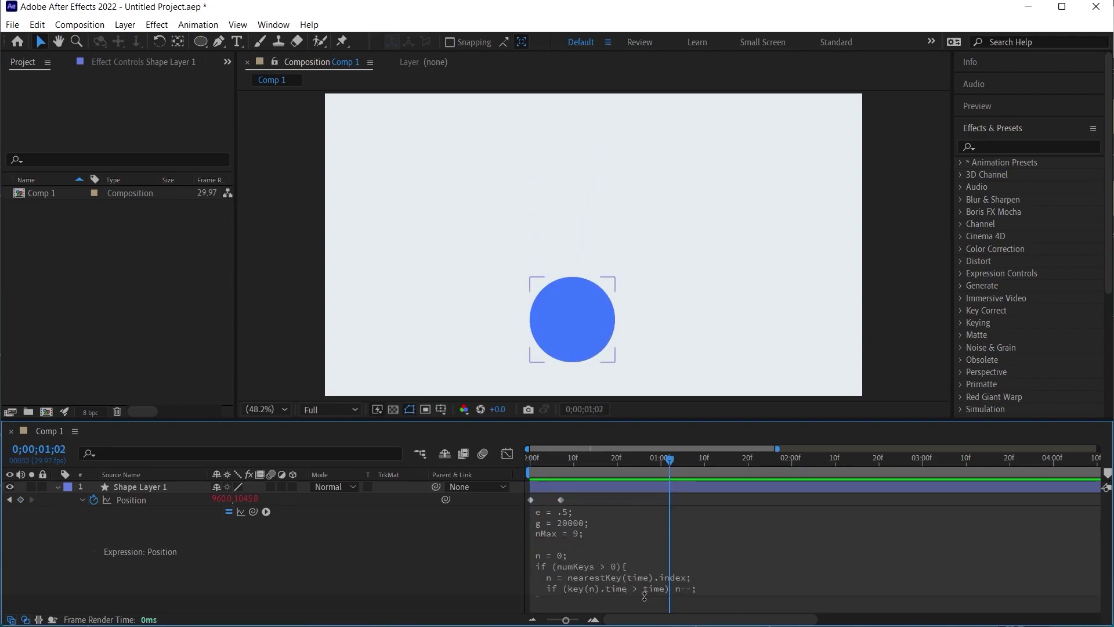
# - Try a lower gravity of 1000 in the bounce expression, previewing the result
pyautogui.click(591, 524)
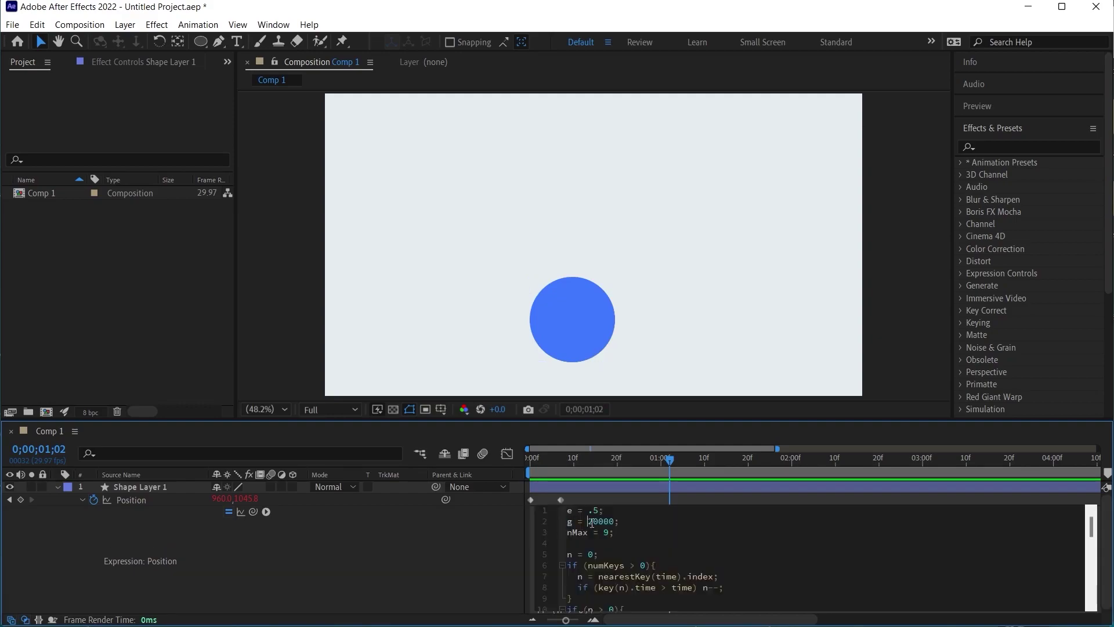
pyautogui.press('Home')
pyautogui.click(591, 525)
pyautogui.press('KP_Enter')
pyautogui.press('space')
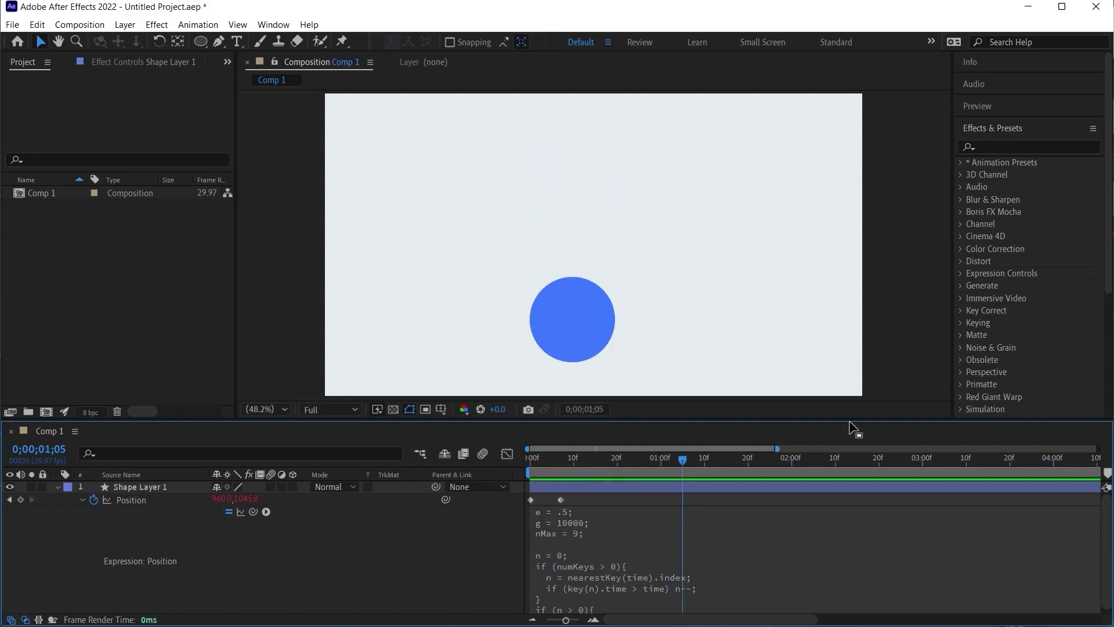
pyautogui.click(587, 523)
pyautogui.press('BackSpace')
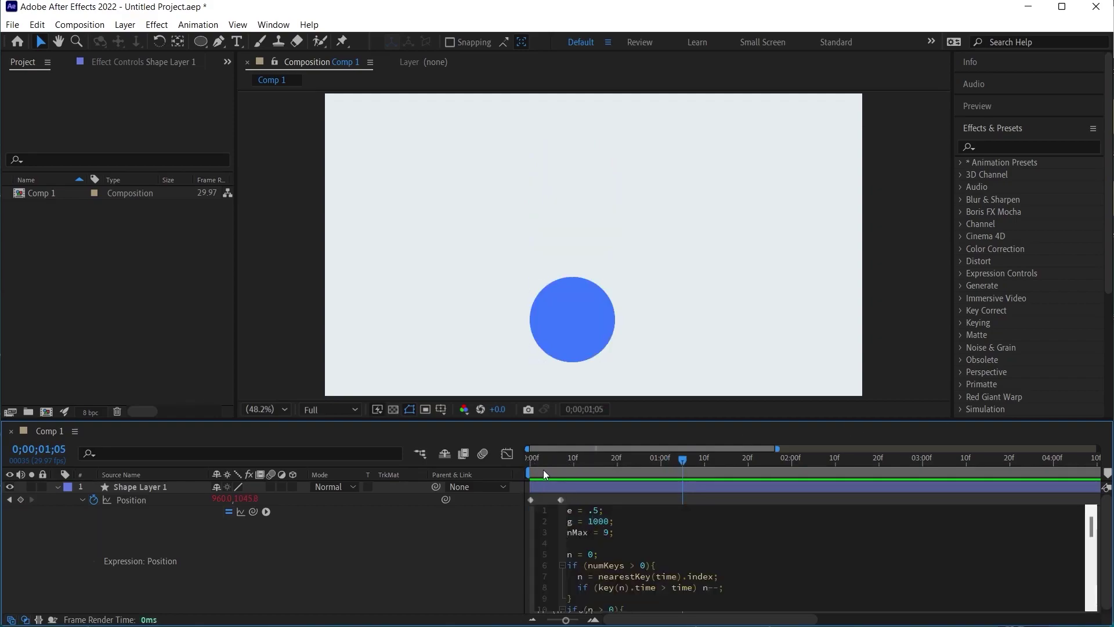
pyautogui.press('KP_Enter')
pyautogui.press('space')
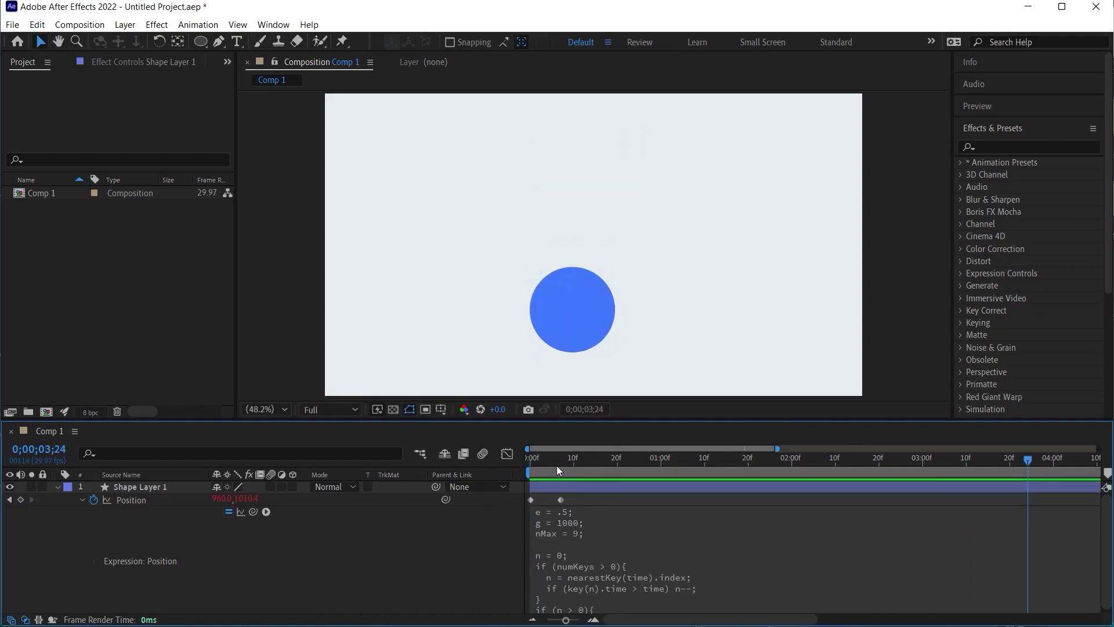
# - Change the gravity to 5000 and preview the faster bounce
pyautogui.click(562, 527)
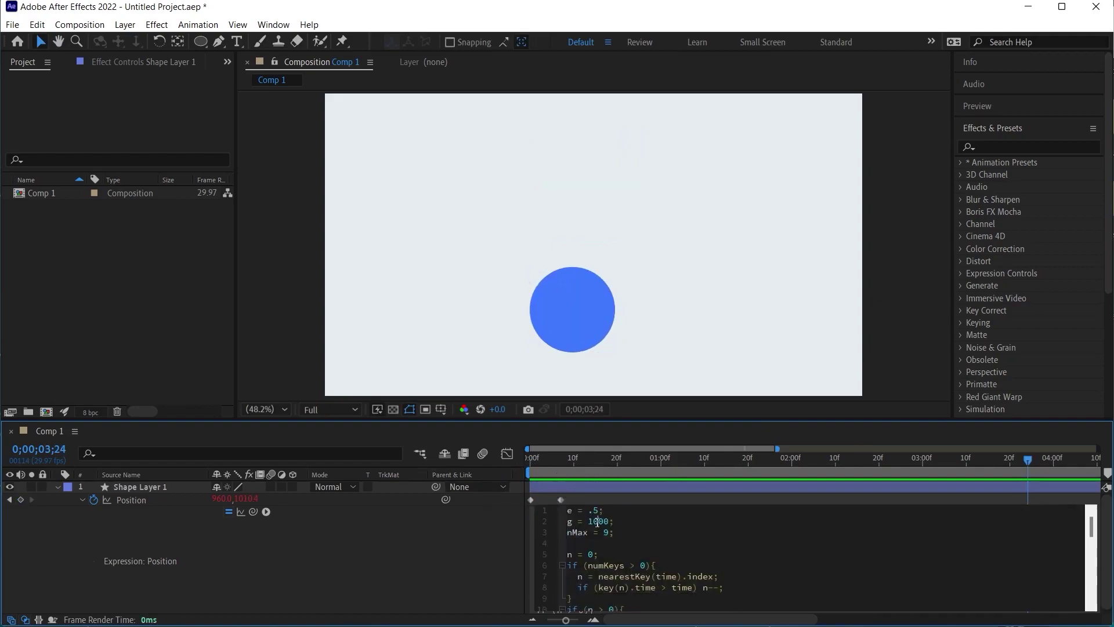
pyautogui.press('BackSpace')
pyautogui.write('5')
pyautogui.press('KP_Enter')
pyautogui.press('space')
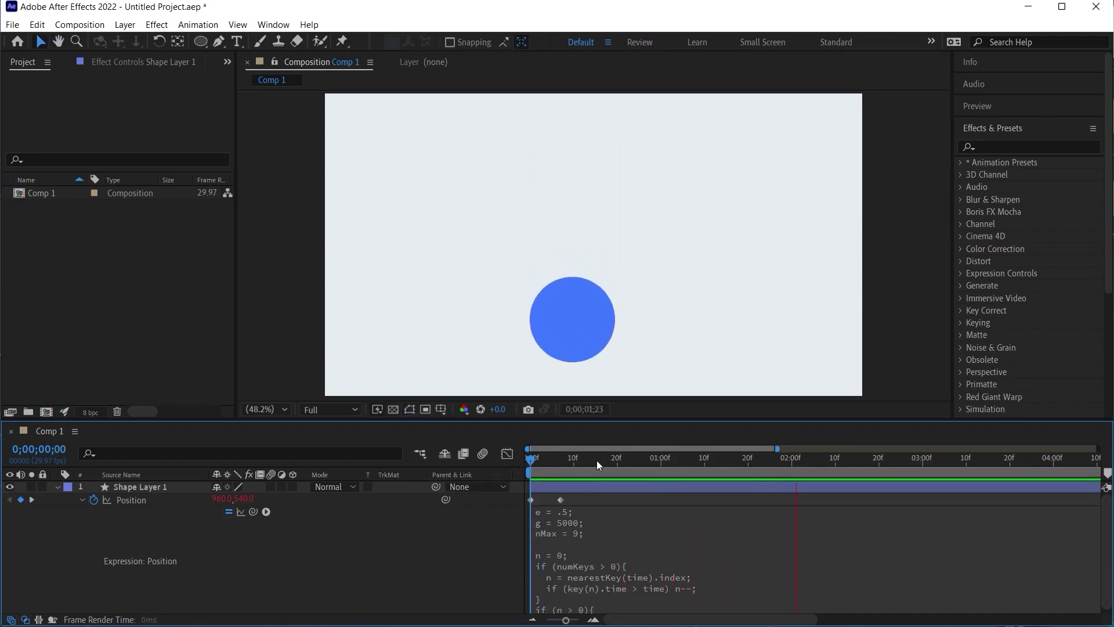
pyautogui.press('space')
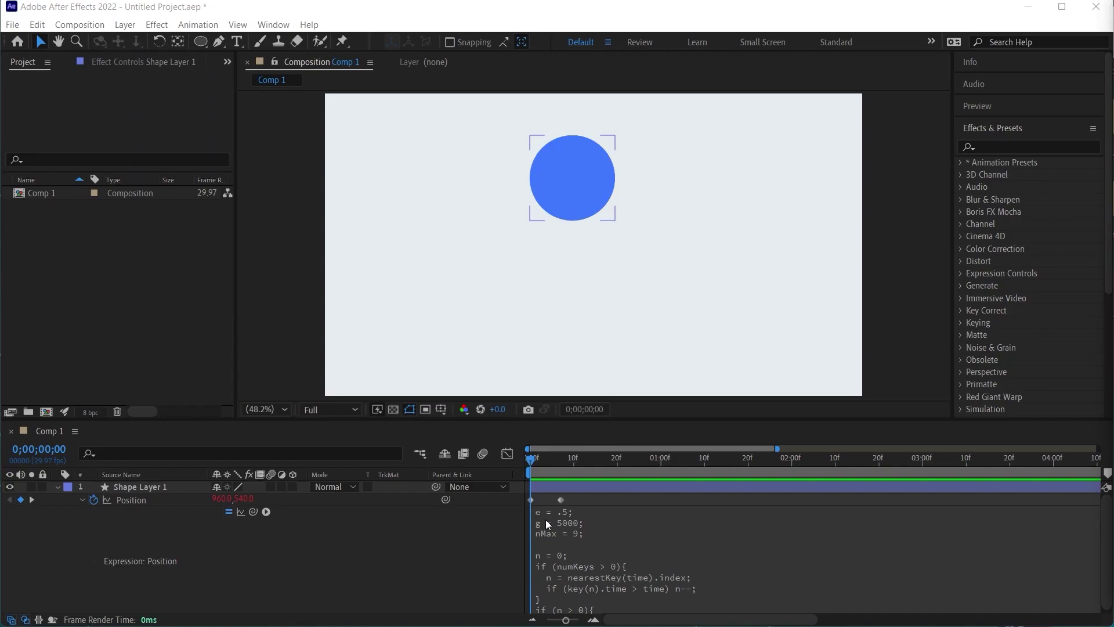
# - Set the bounce elasticity to 1 and preview the result
pyautogui.click(590, 513)
pyautogui.doubleClick(594, 511)
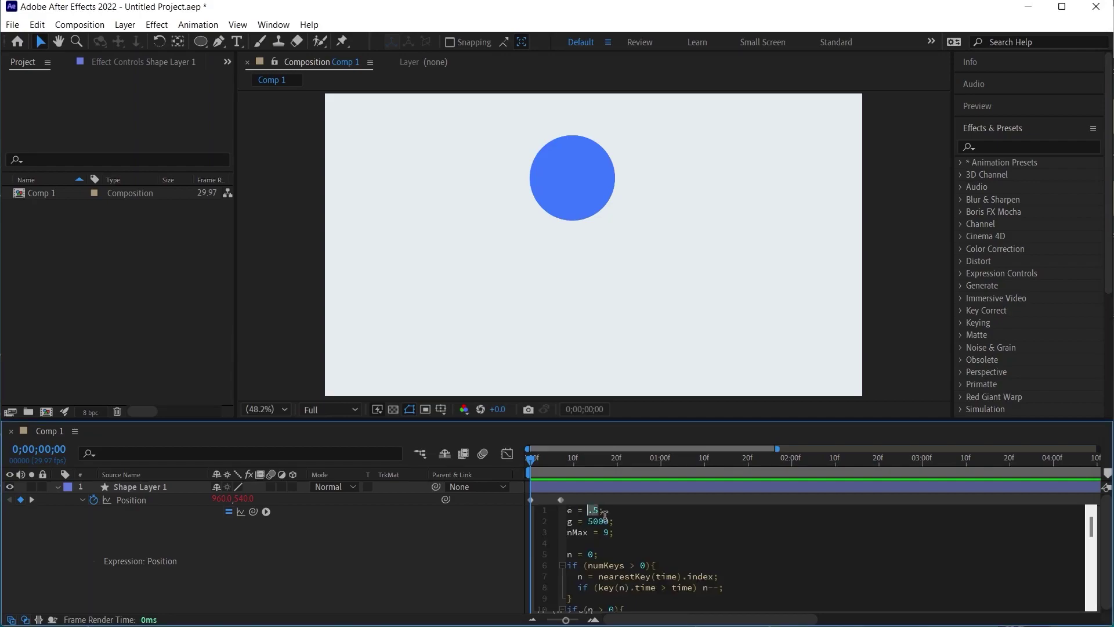
pyautogui.write('1')
pyautogui.click(497, 530)
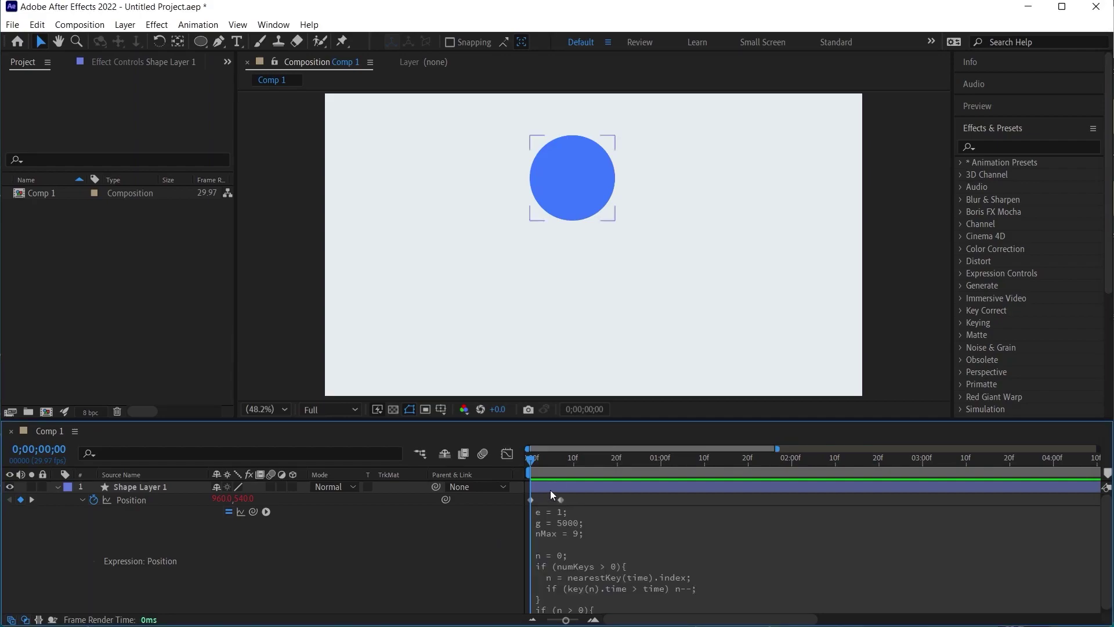
pyautogui.click(590, 257)
pyautogui.press('space')
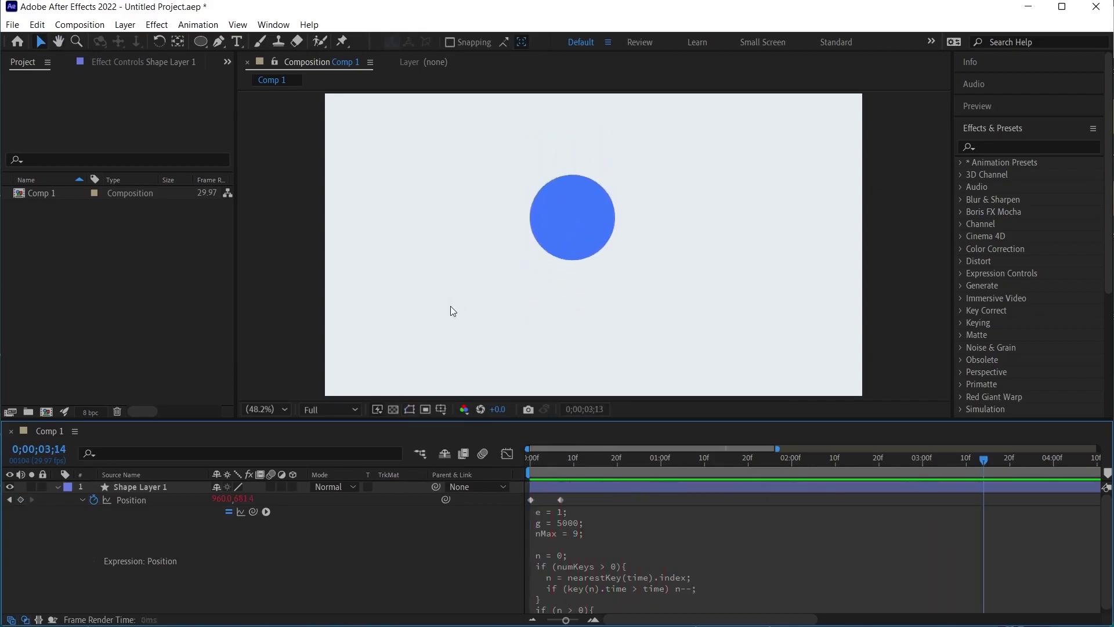
pyautogui.press('space')
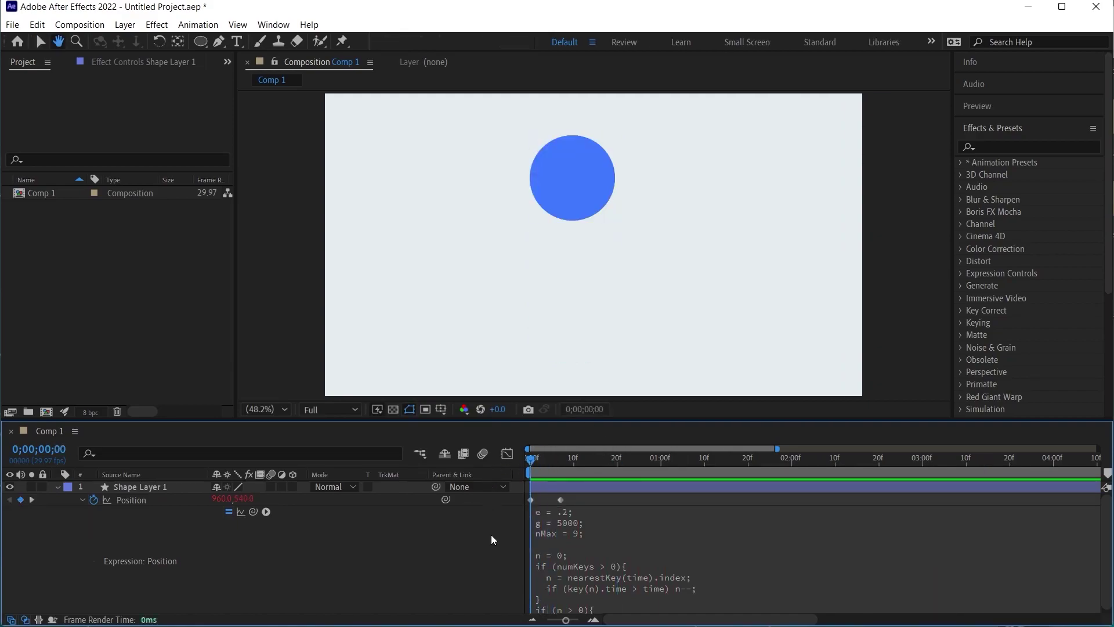
# - Try an elasticity of .7 in the bounce expression
pyautogui.press('space')
pyautogui.click(592, 510)
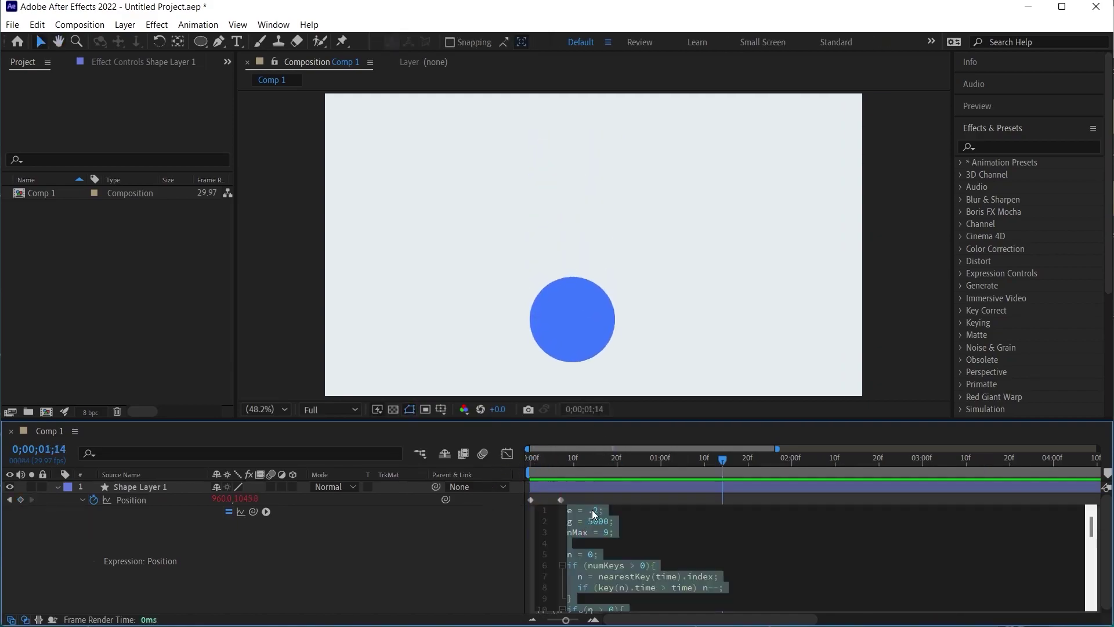
pyautogui.doubleClick(595, 510)
pyautogui.write('7')
pyautogui.click(504, 506)
pyautogui.press('space')
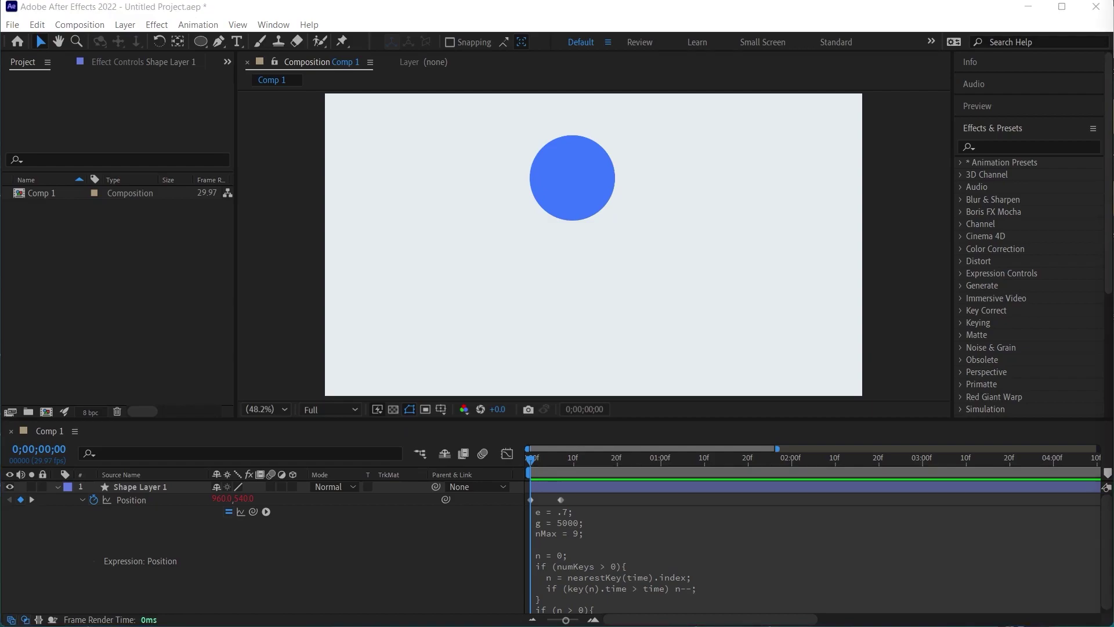
# - Settle on elasticity .8, then delete Shape Layer 1
pyautogui.doubleClick(559, 511)
pyautogui.write('8')
pyautogui.click(545, 450)
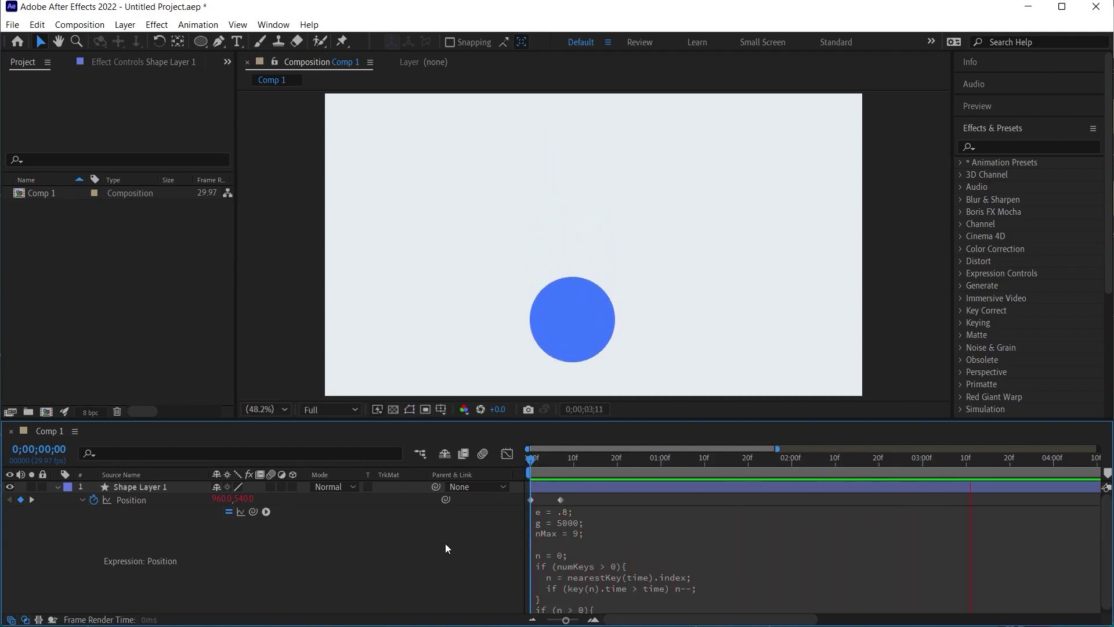
pyautogui.click(144, 486)
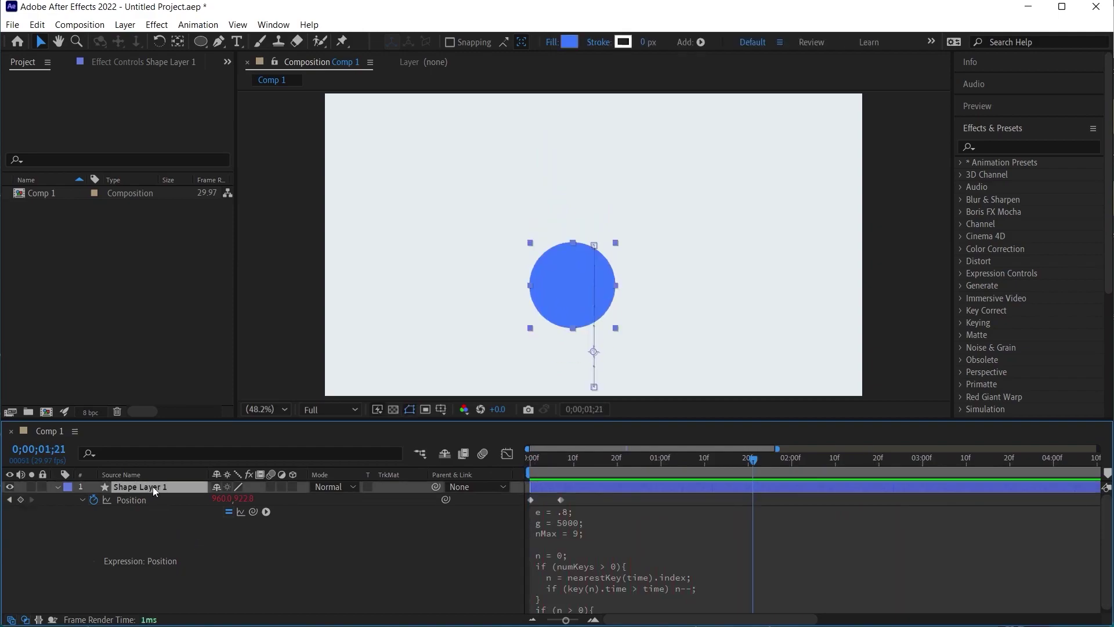
pyautogui.press('Delete')
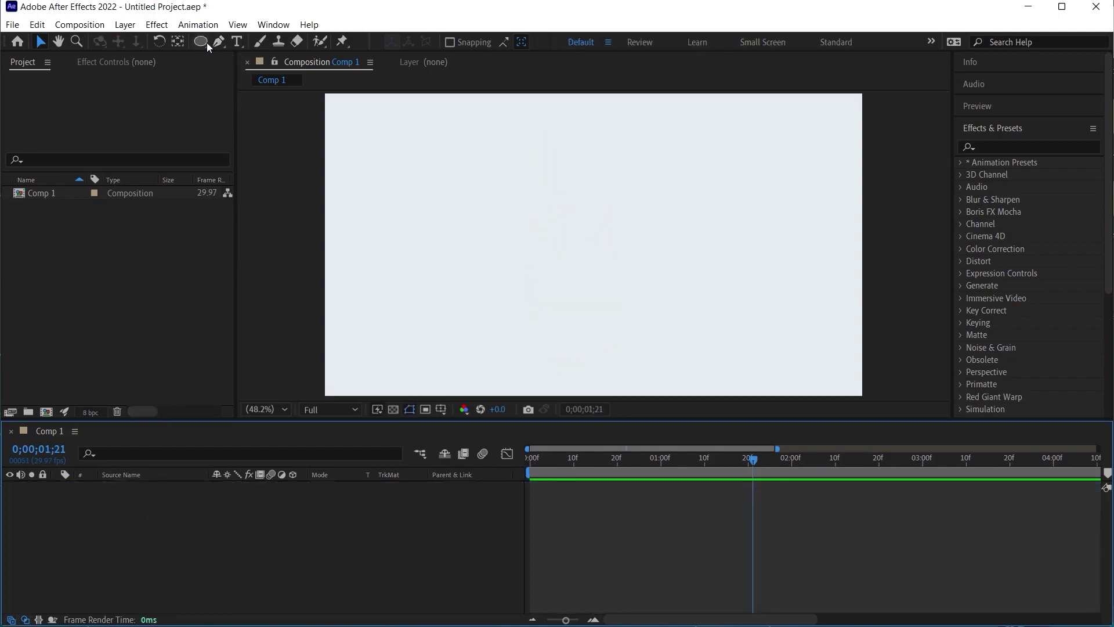
# - Draw a new blue circle near the comp centre and select its layer
pyautogui.click(207, 43)
pyautogui.moveTo(575, 235); pyautogui.dragTo(576, 285)
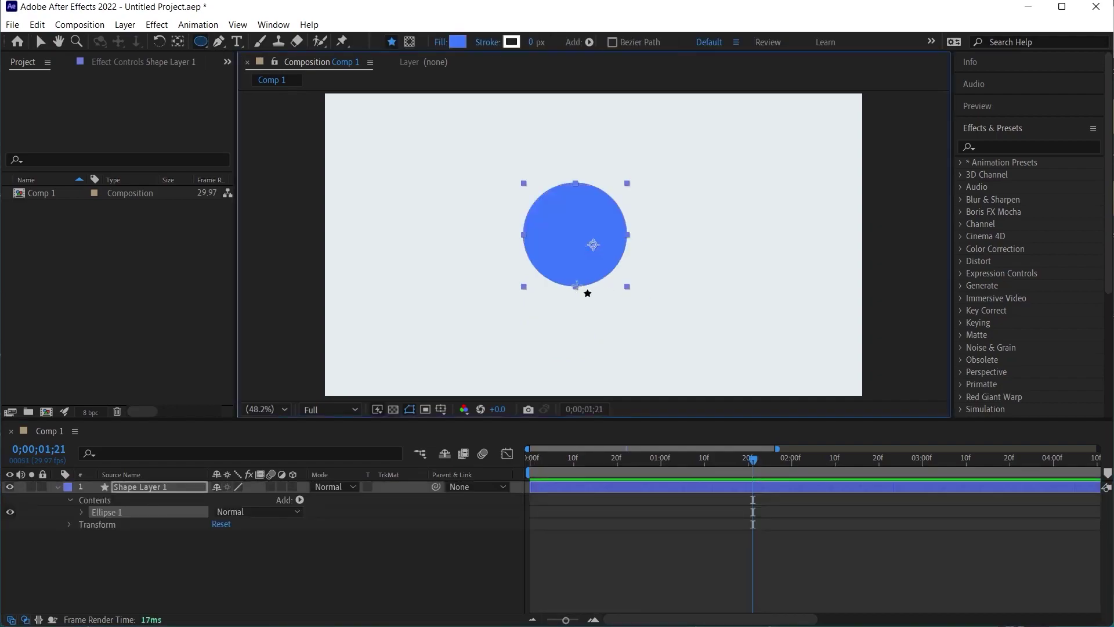
pyautogui.press('v')
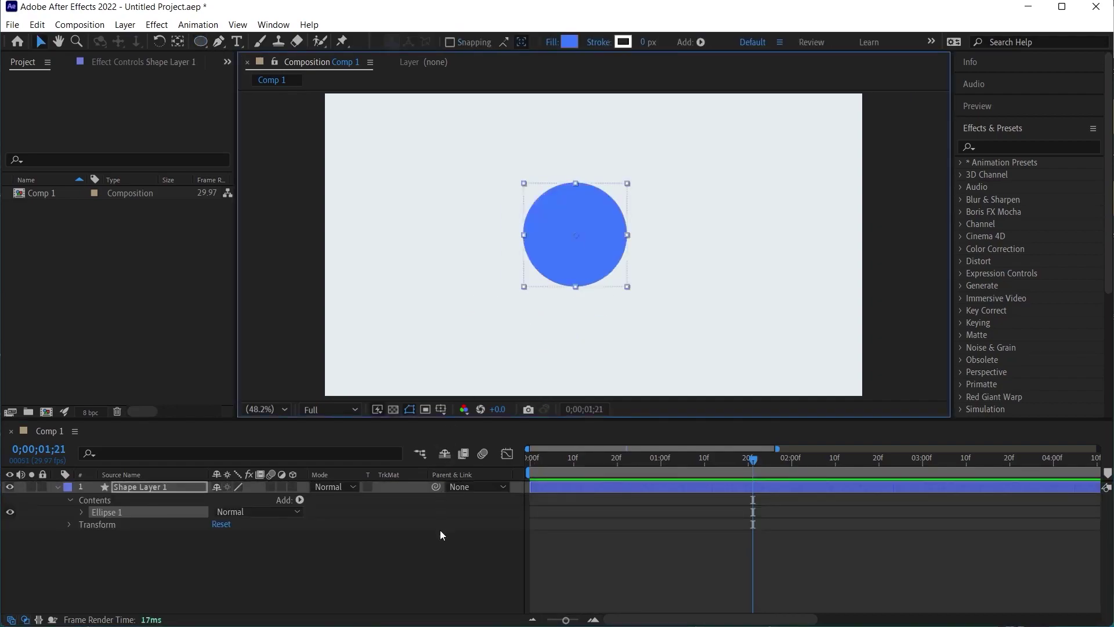
pyautogui.click(132, 487)
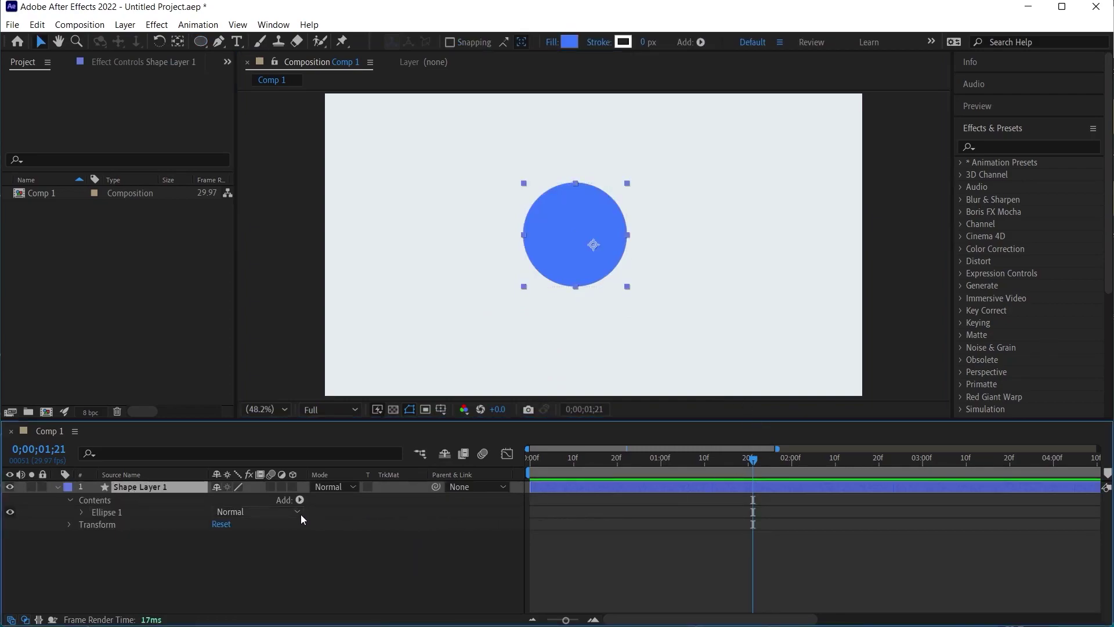
# - Keyframe the circle's Scale at 0% on frame 0
pyautogui.press('s')
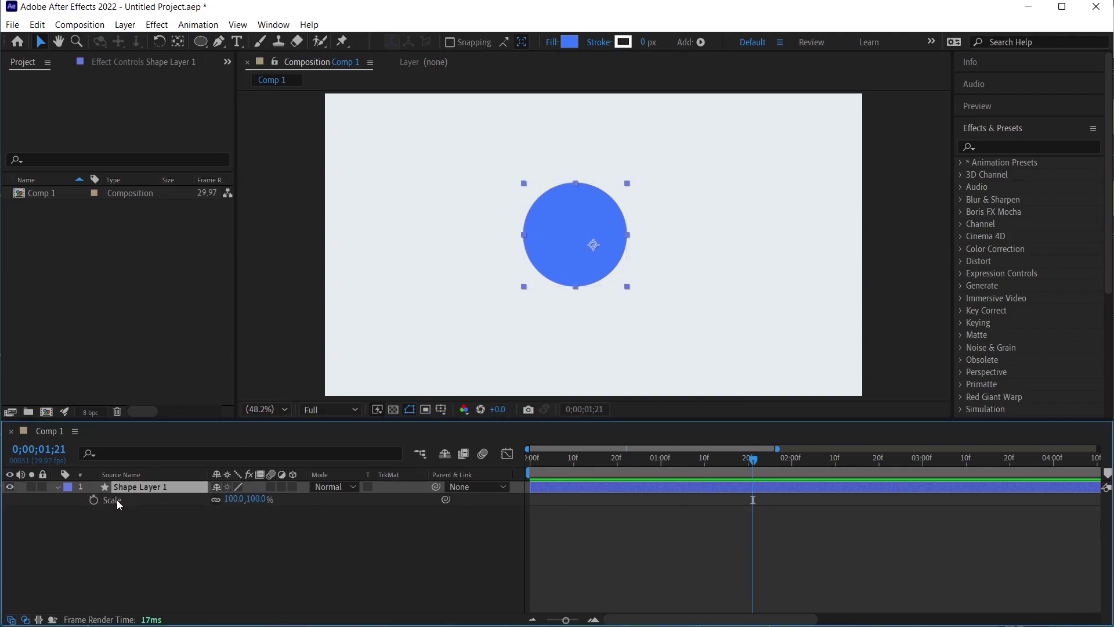
pyautogui.click(234, 499)
pyautogui.write('0')
pyautogui.press('Return')
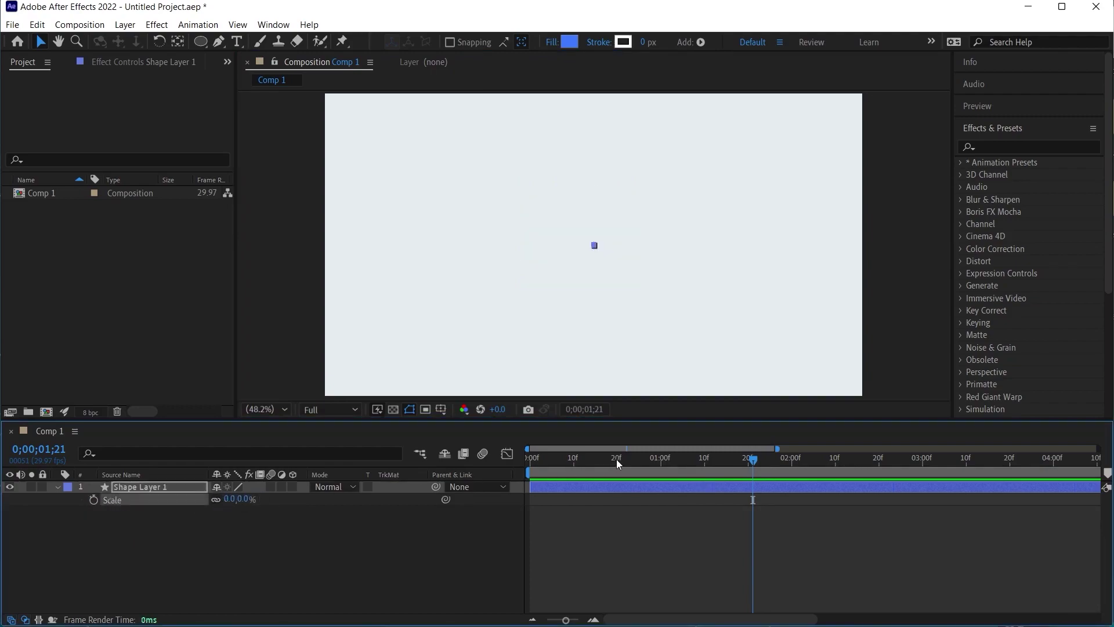
pyautogui.moveTo(617, 459); pyautogui.dragTo(501, 463)
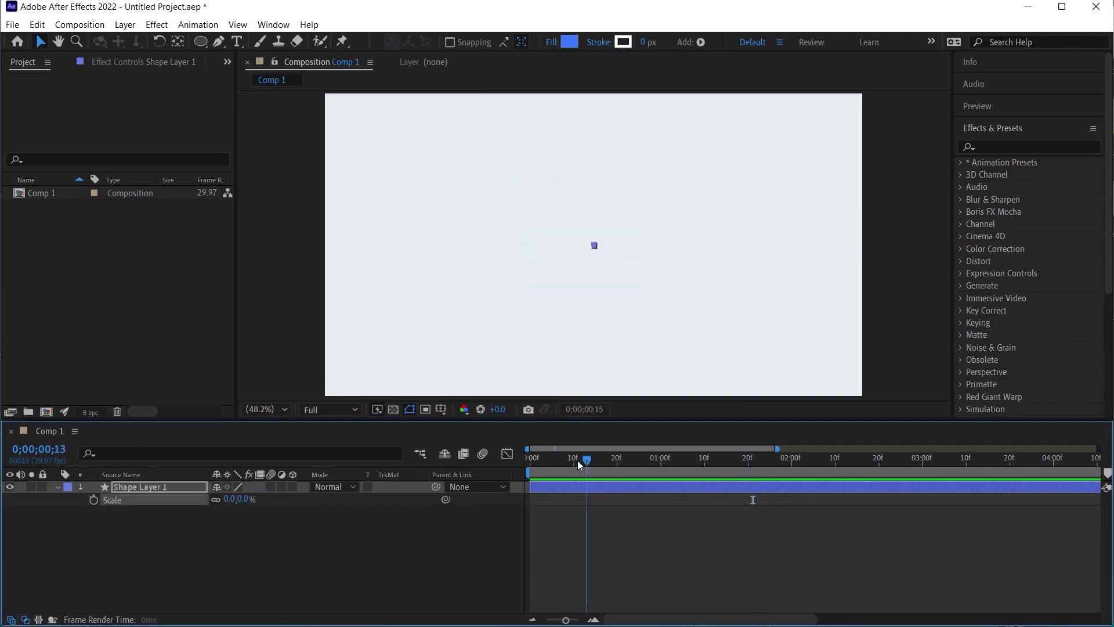
pyautogui.click(93, 500)
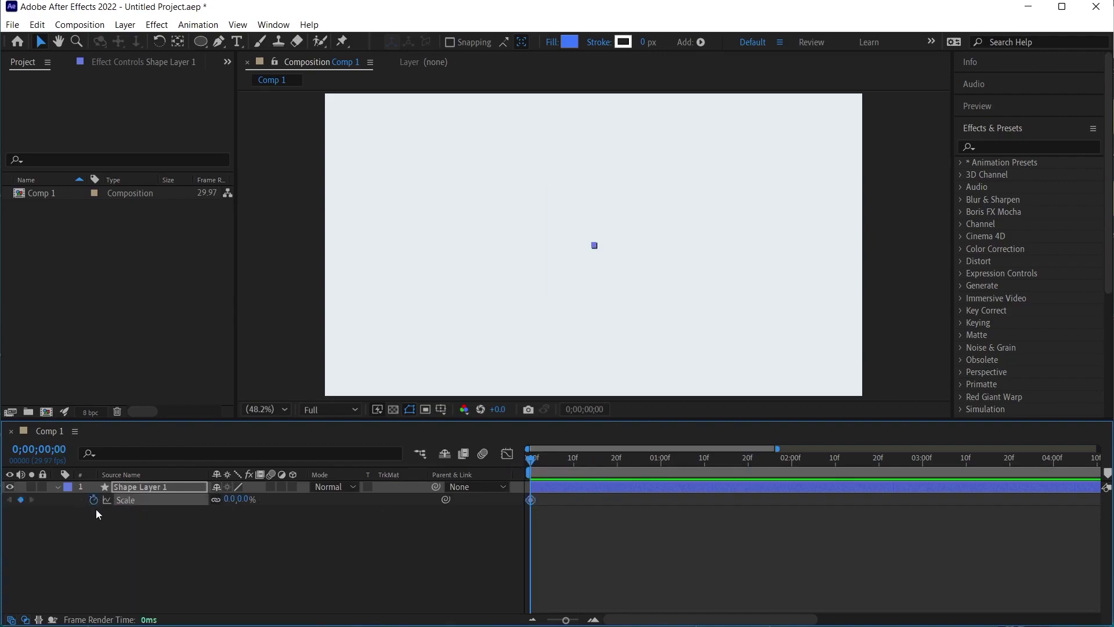
# - Set Scale to 100% at frame 6 and preview the scale-up
pyautogui.moveTo(530, 460); pyautogui.dragTo(562, 463)
pyautogui.click(230, 501)
pyautogui.write('100')
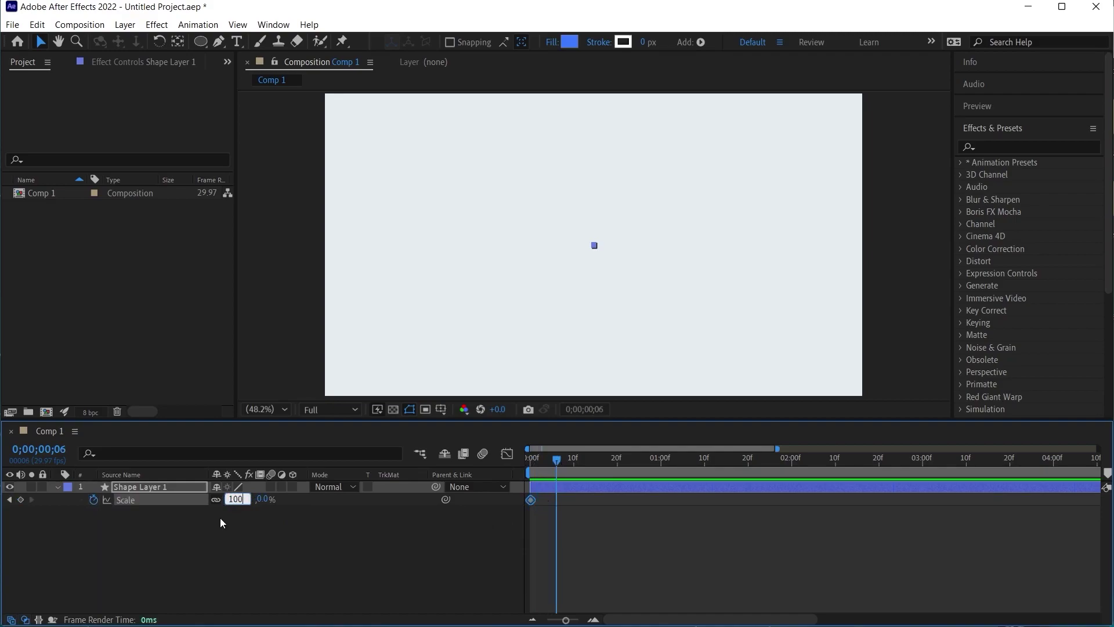
pyautogui.press('Return')
pyautogui.press('space')
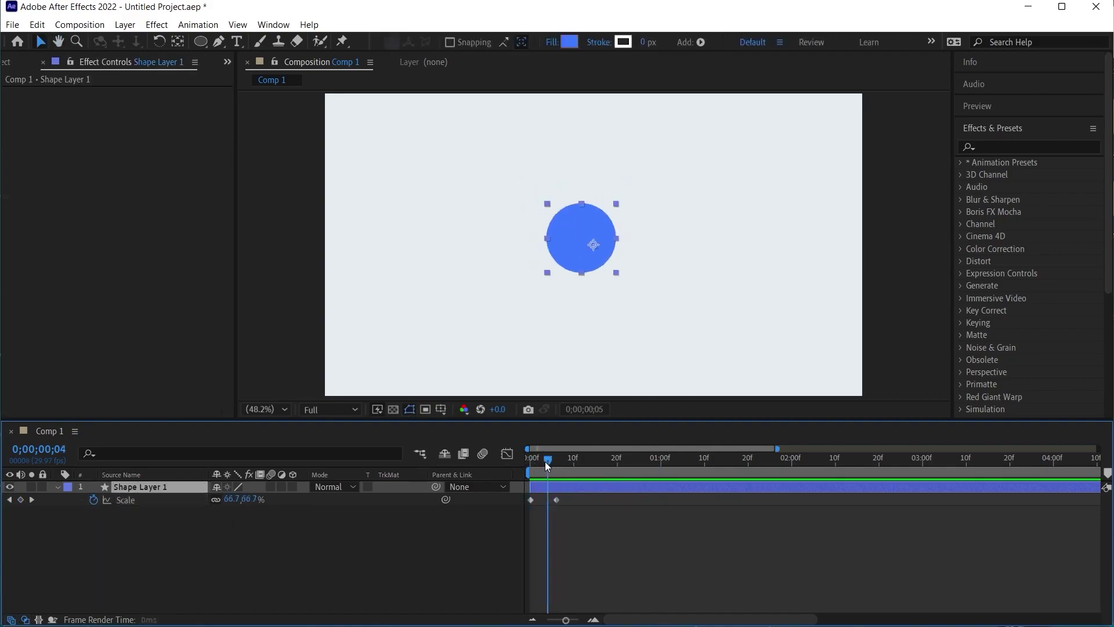
# - Drag the circle's anchor point to its centre and return the playhead to frame 0
pyautogui.press('space')
pyautogui.moveTo(566, 458); pyautogui.dragTo(578, 458)
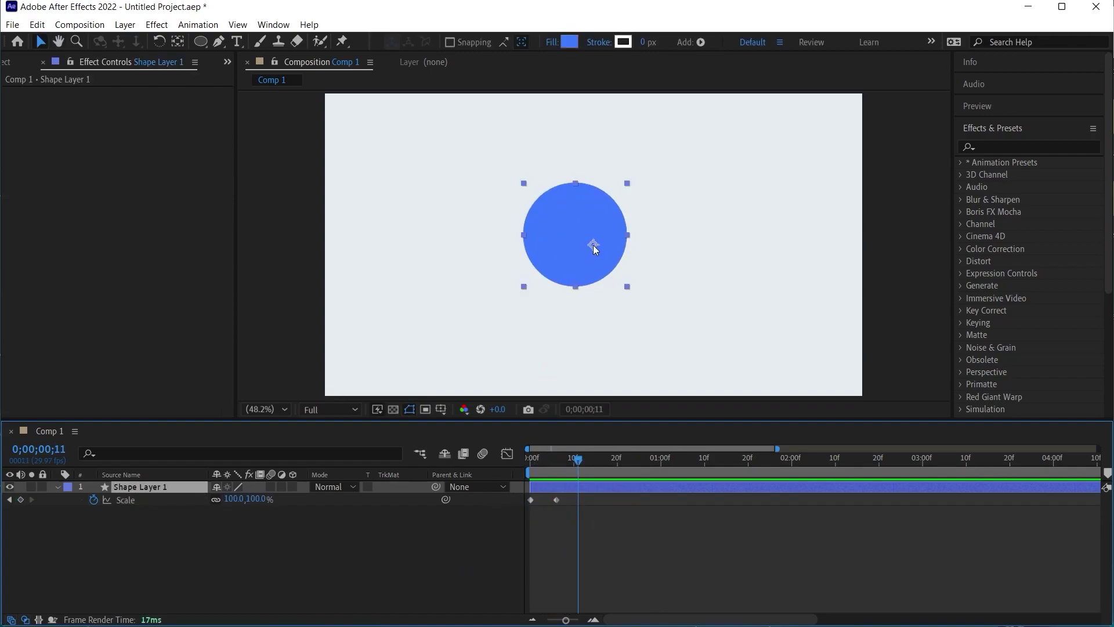
pyautogui.moveTo(593, 244); pyautogui.dragTo(596, 249)
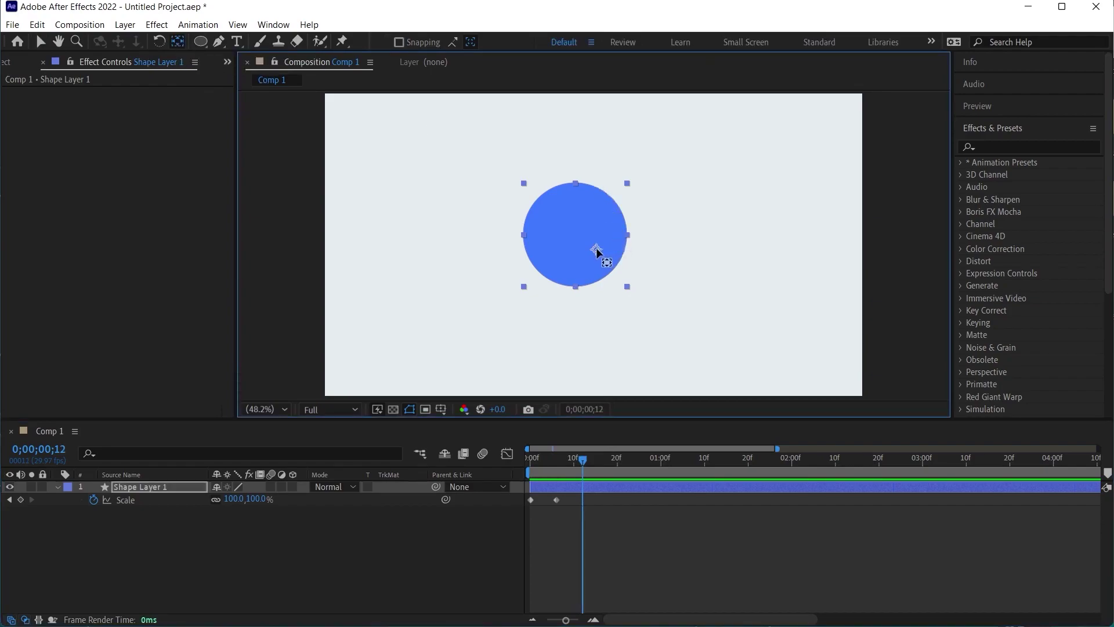
pyautogui.moveTo(596, 249); pyautogui.dragTo(574, 234)
pyautogui.moveTo(576, 461); pyautogui.dragTo(490, 458)
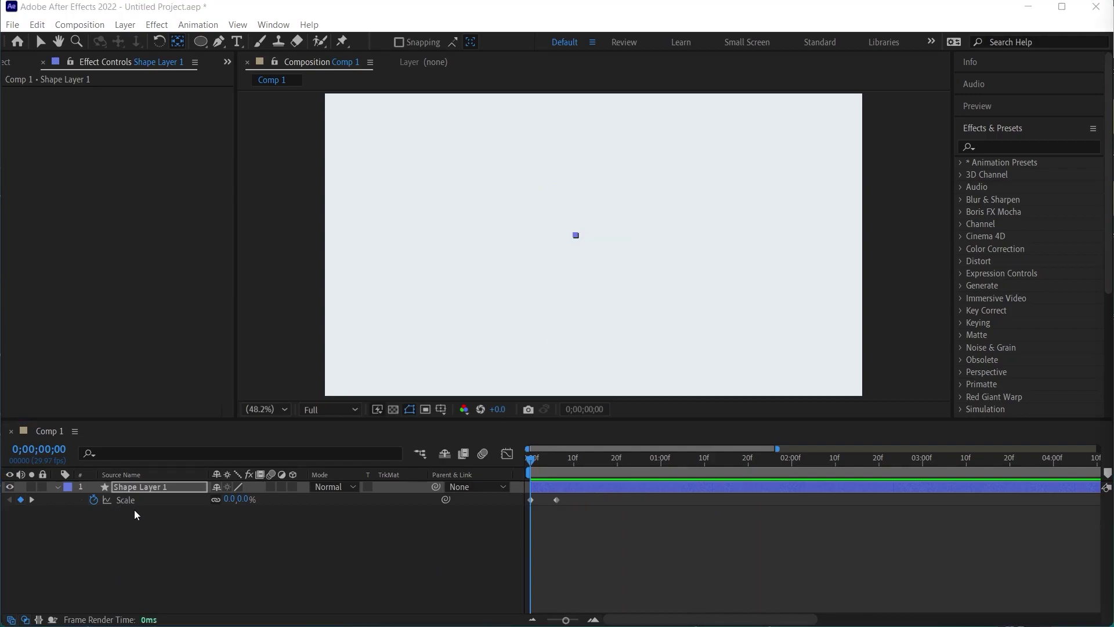
# - Paste an overshoot expression (amp .1, freq 2.0, decay 5.0) onto Scale and preview it
pyautogui.keyDown('alt'); pyautogui.click(94, 500); pyautogui.keyUp('alt')
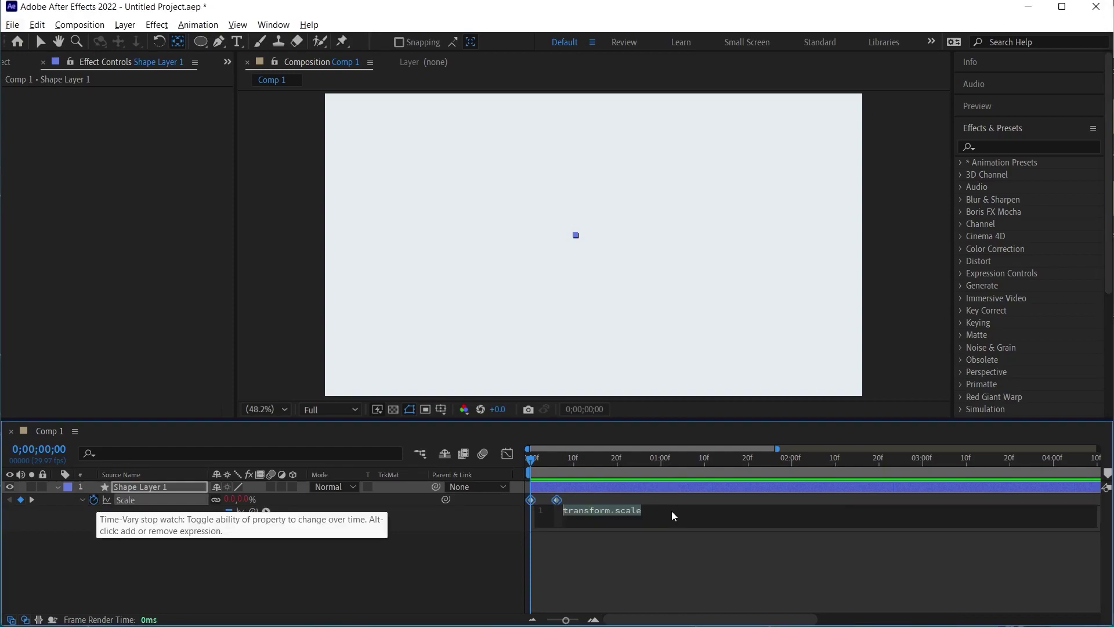
pyautogui.hotkey('ctrl', 'v')
pyautogui.click(609, 564)
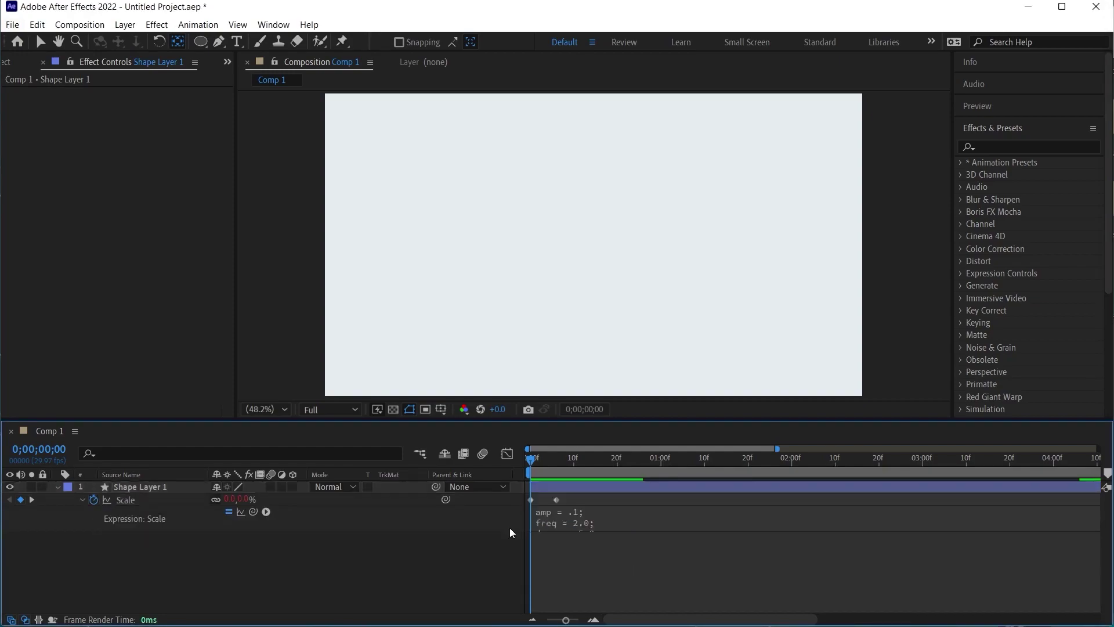
pyautogui.press('space')
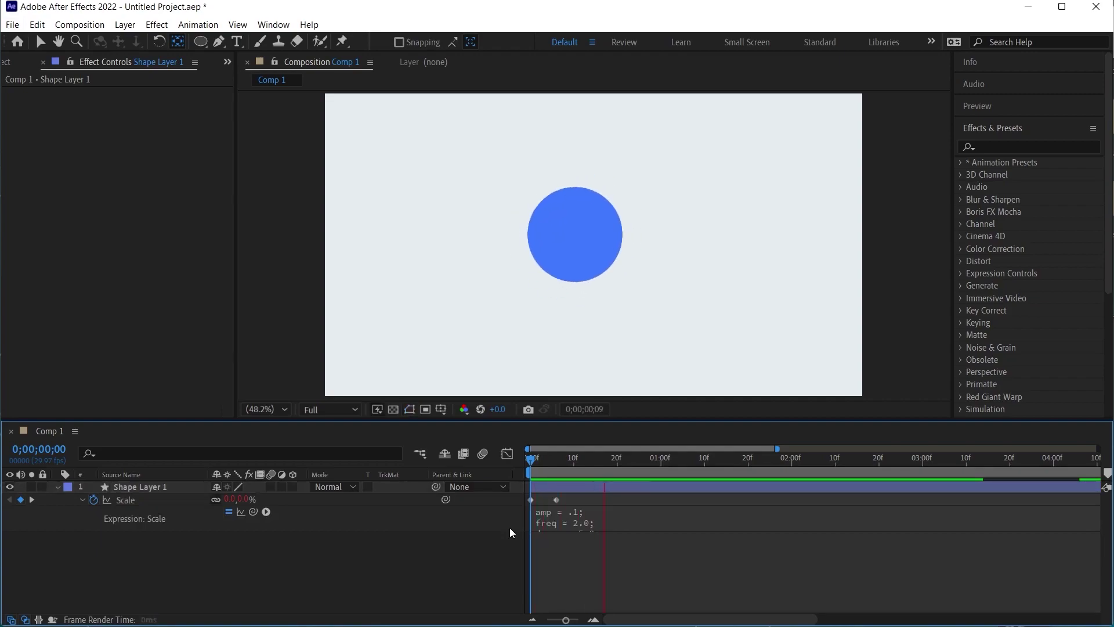
pyautogui.press('space')
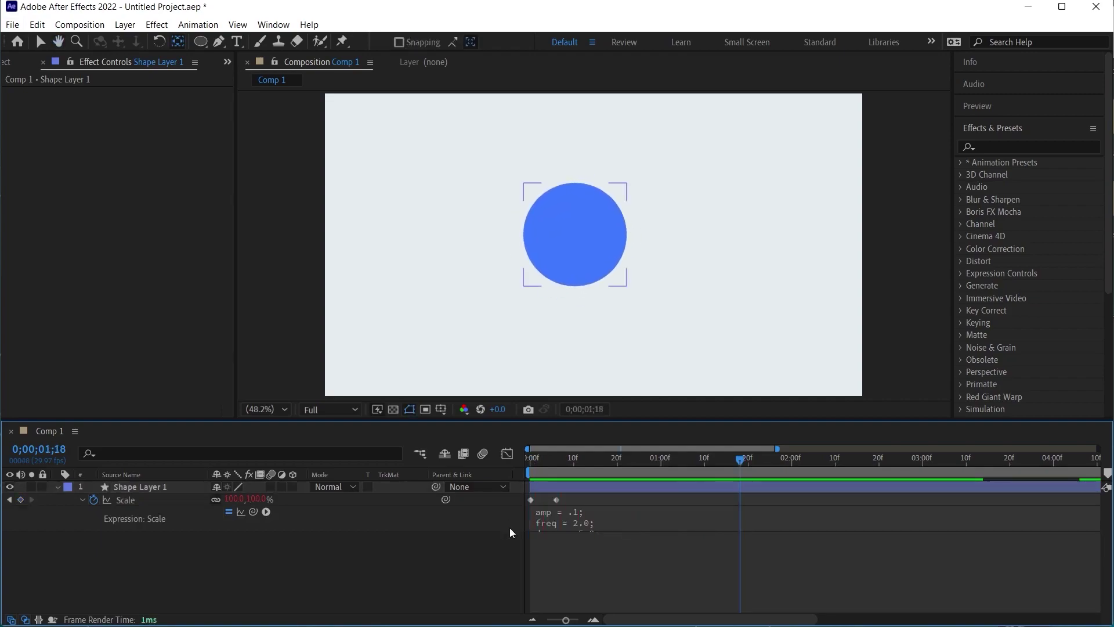
# - Replay the preview and expand the Scale expression to show all lines
pyautogui.press('space')
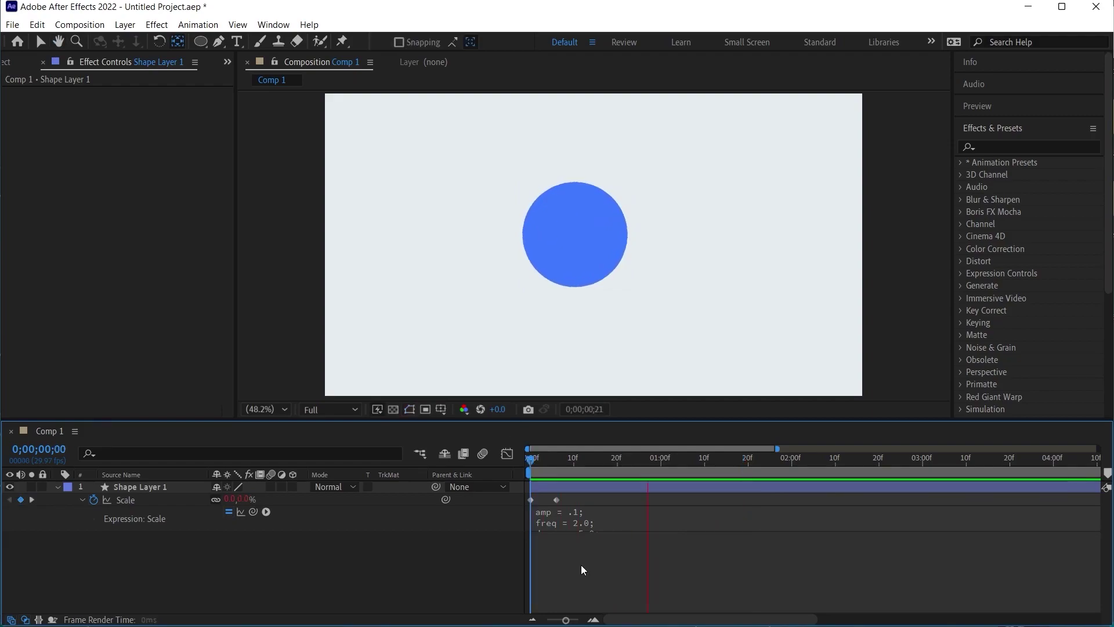
pyautogui.press('space')
pyautogui.click(601, 537)
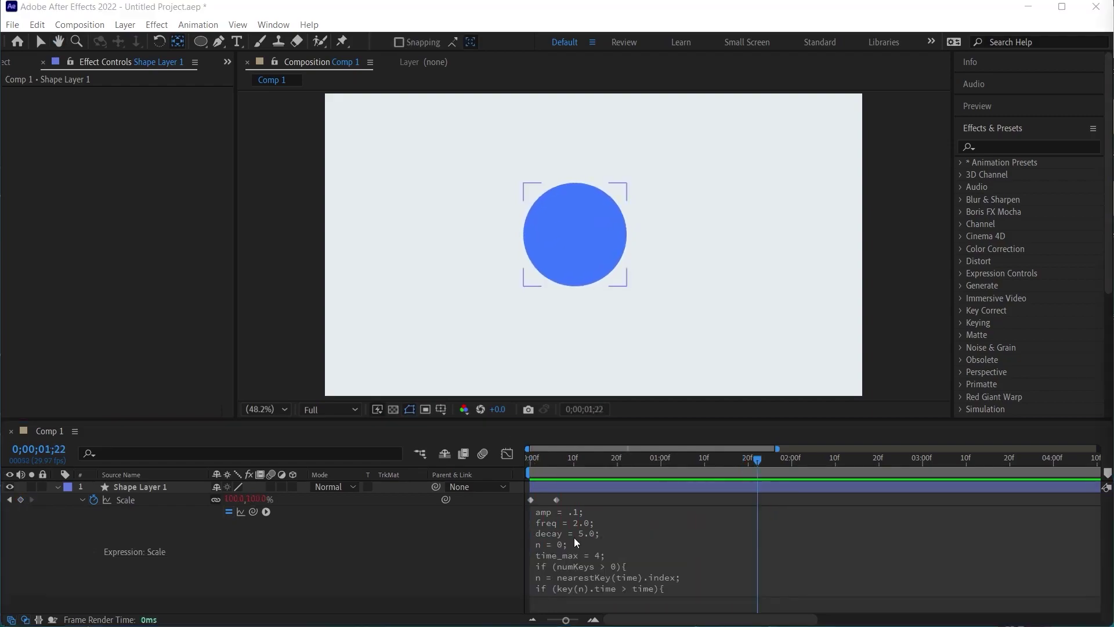
# - Change the overshoot decay to 10 and preview from the start
pyautogui.click(598, 532)
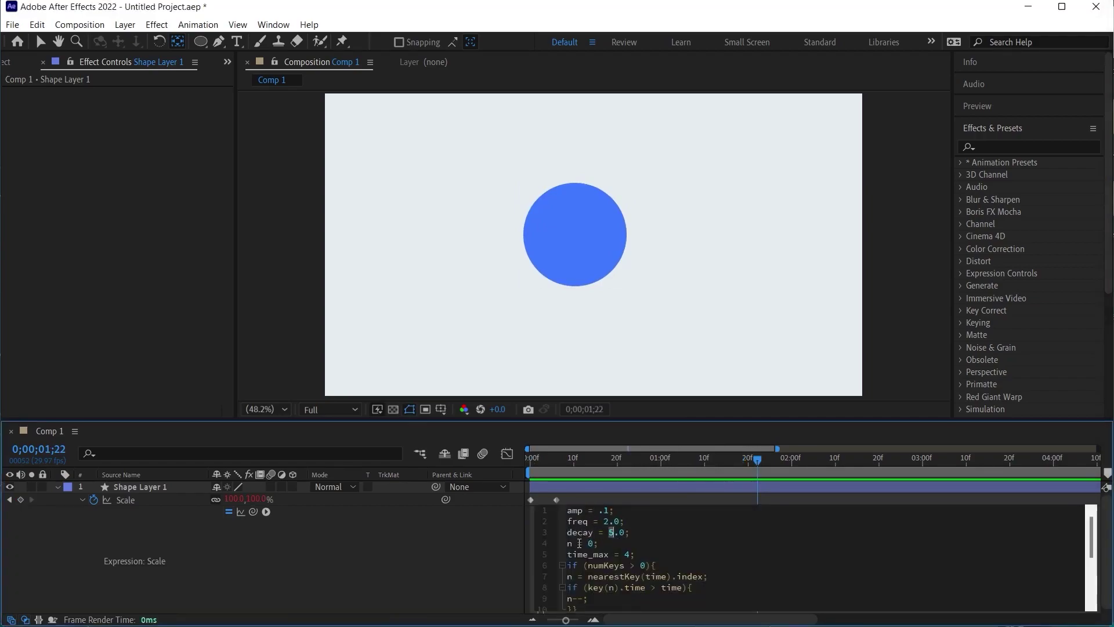
pyautogui.write('10')
pyautogui.click(458, 538)
pyautogui.click(463, 537)
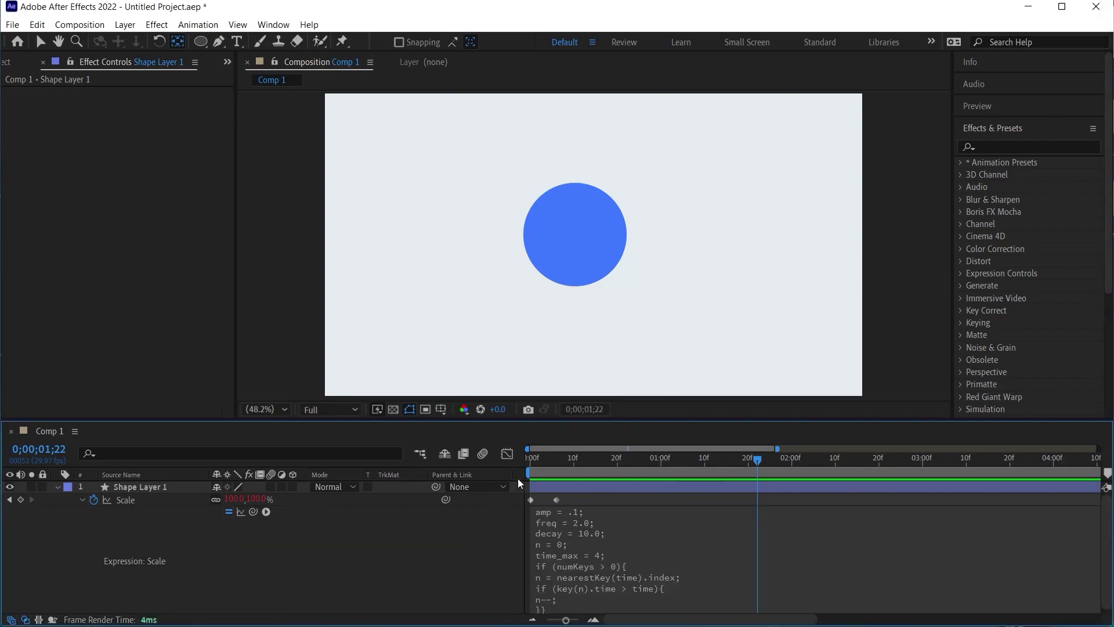
pyautogui.press('Home')
pyautogui.press('space')
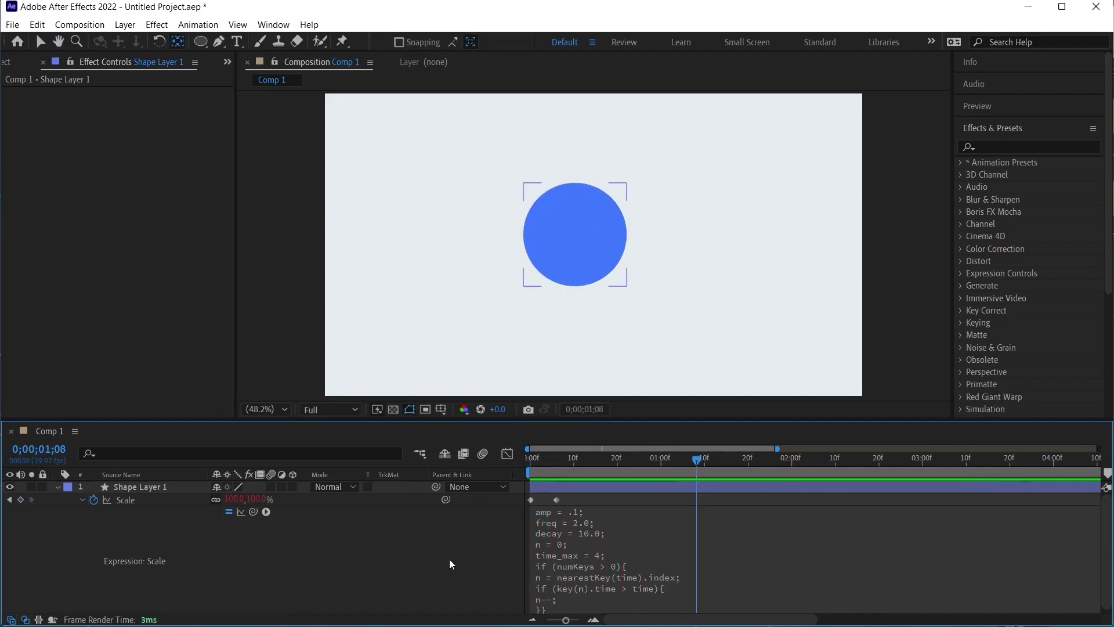
# - Try decay 5, then settle on decay 2.0 and preview it
pyautogui.doubleClick(583, 533)
pyautogui.write('5')
pyautogui.doubleClick(603, 531)
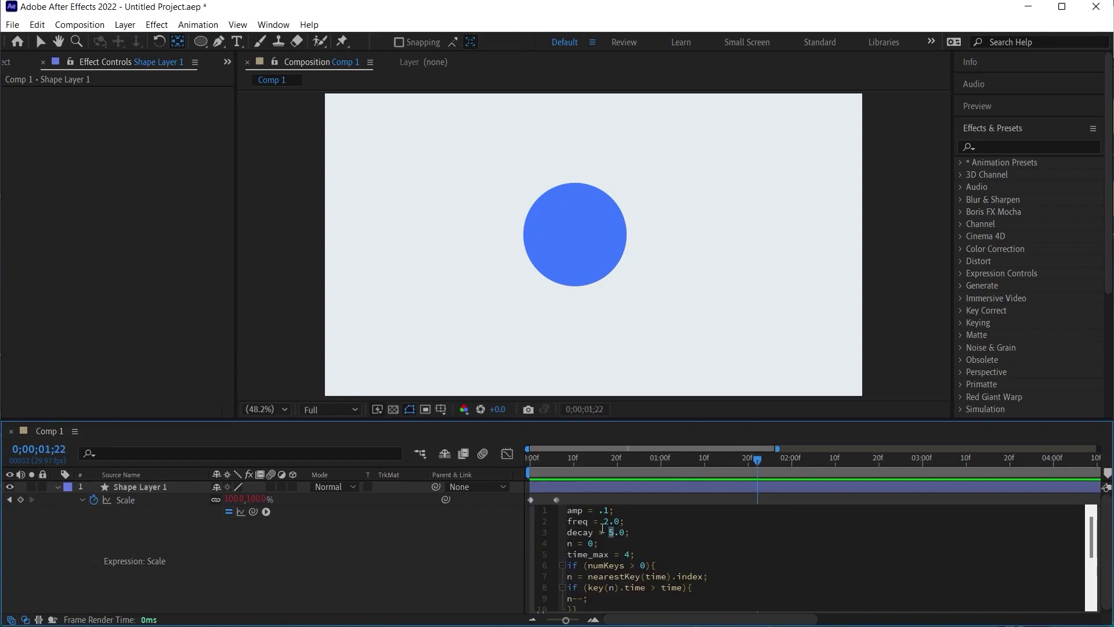
pyautogui.write('2')
pyautogui.click(513, 548)
pyautogui.press('space')
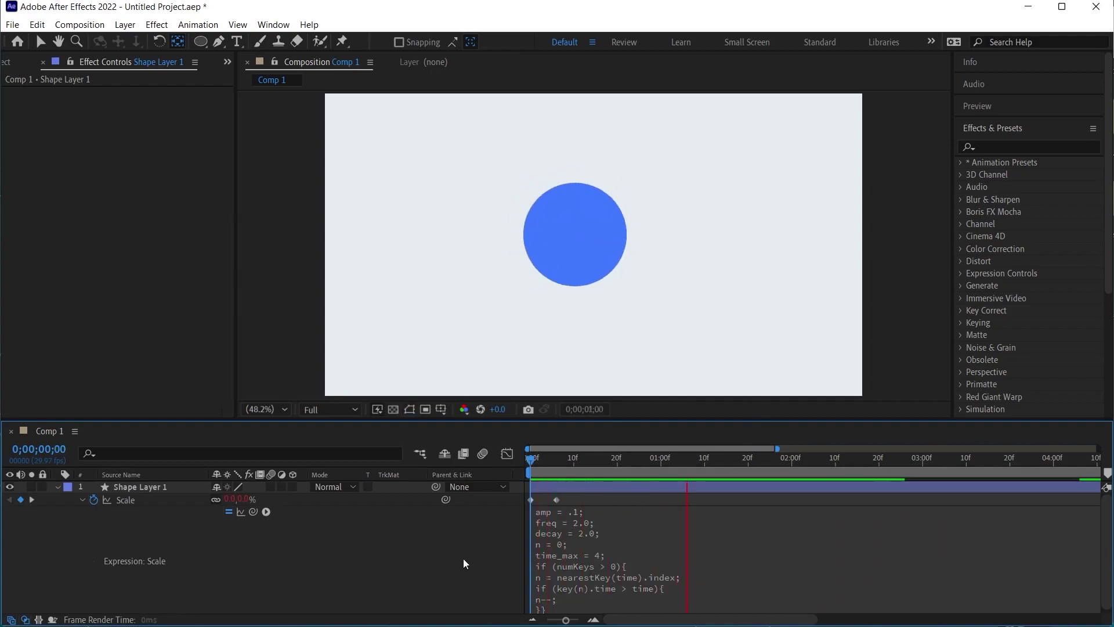
pyautogui.press('space')
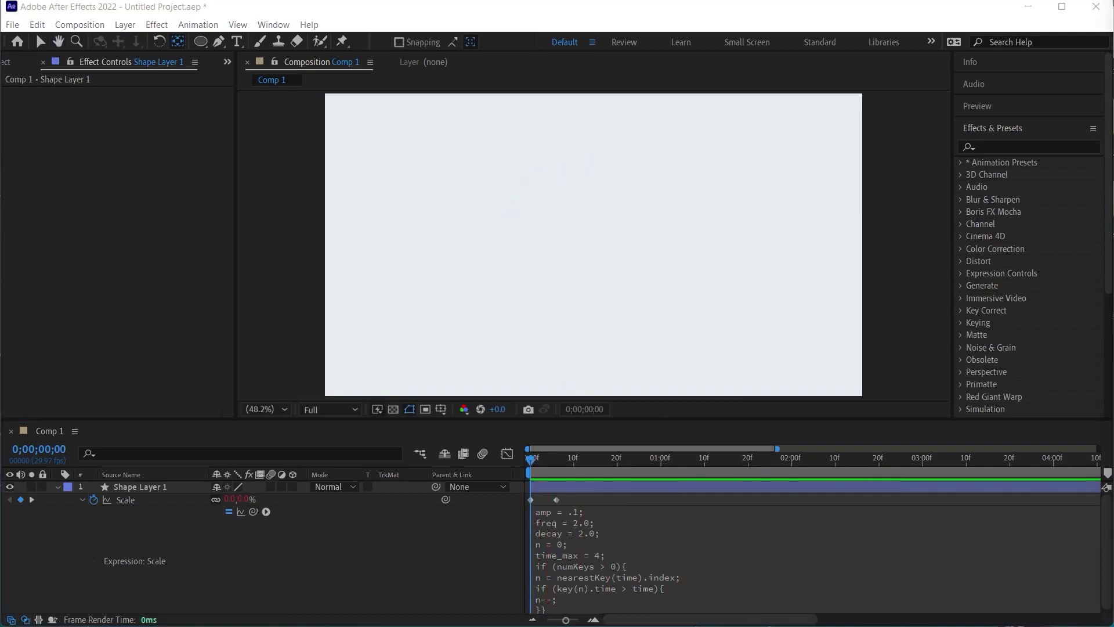
# - Try a frequency of 5.0 in the Scale expression and preview it
pyautogui.click(602, 521)
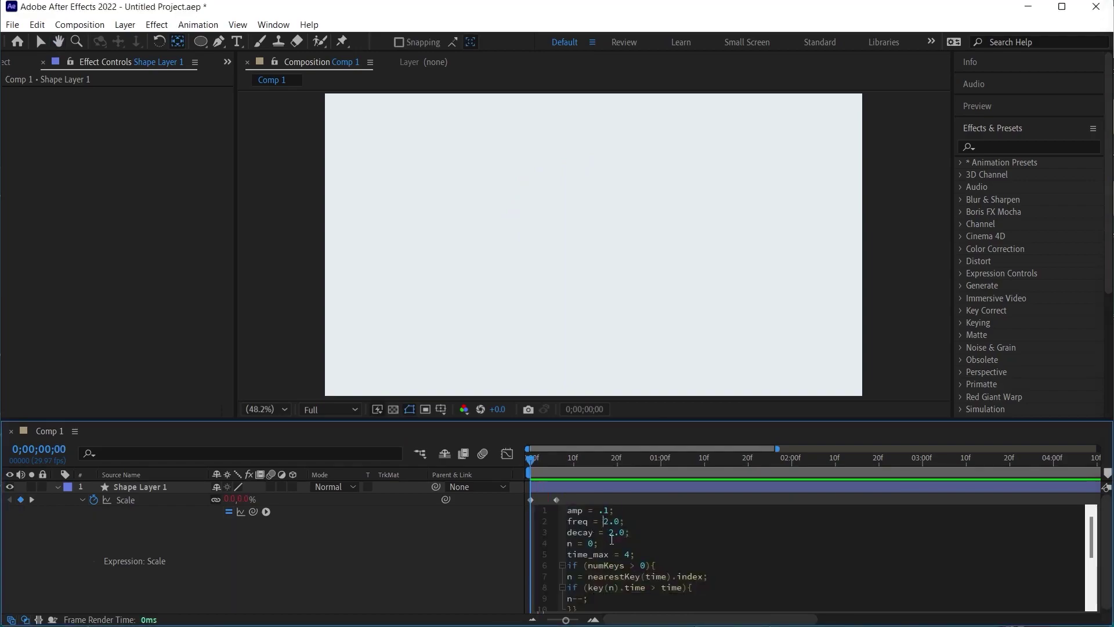
pyautogui.write('5')
pyautogui.click(537, 452)
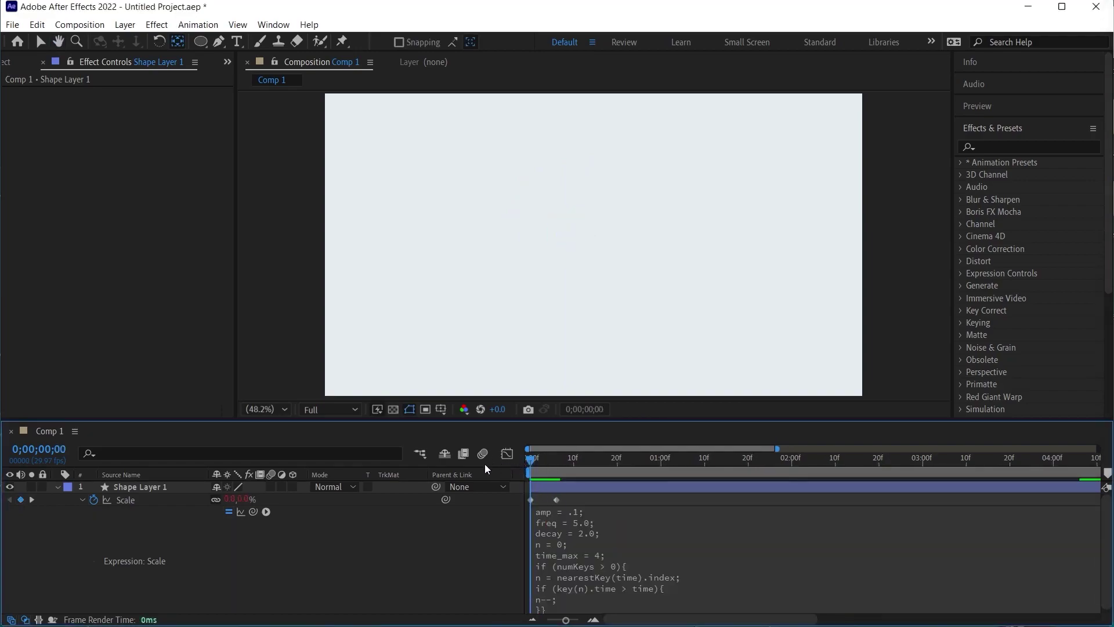
pyautogui.press('space')
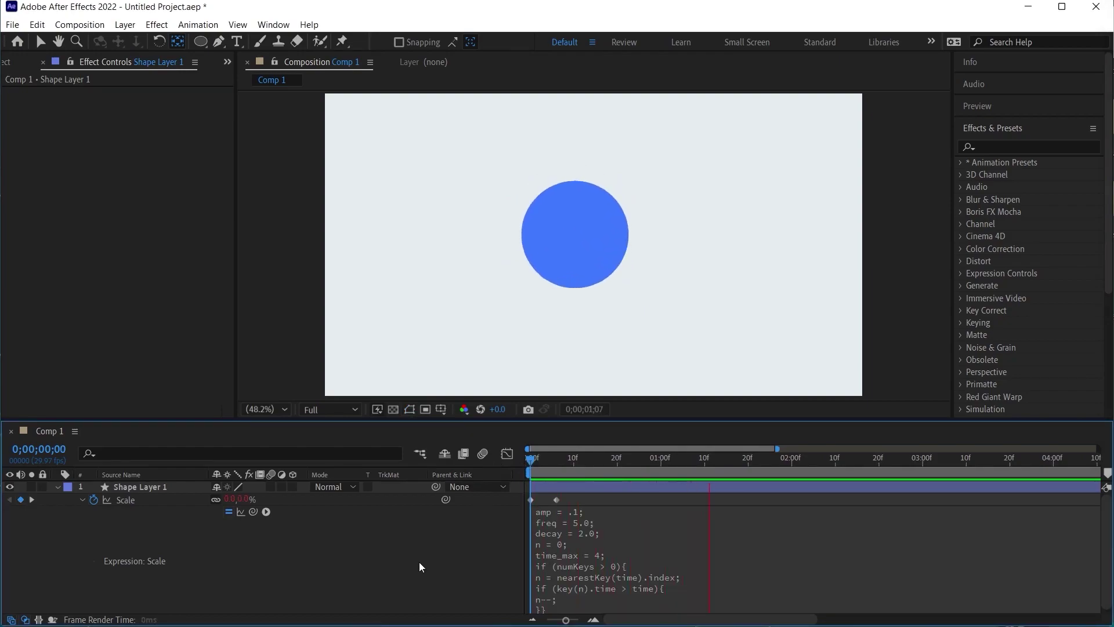
pyautogui.press('space')
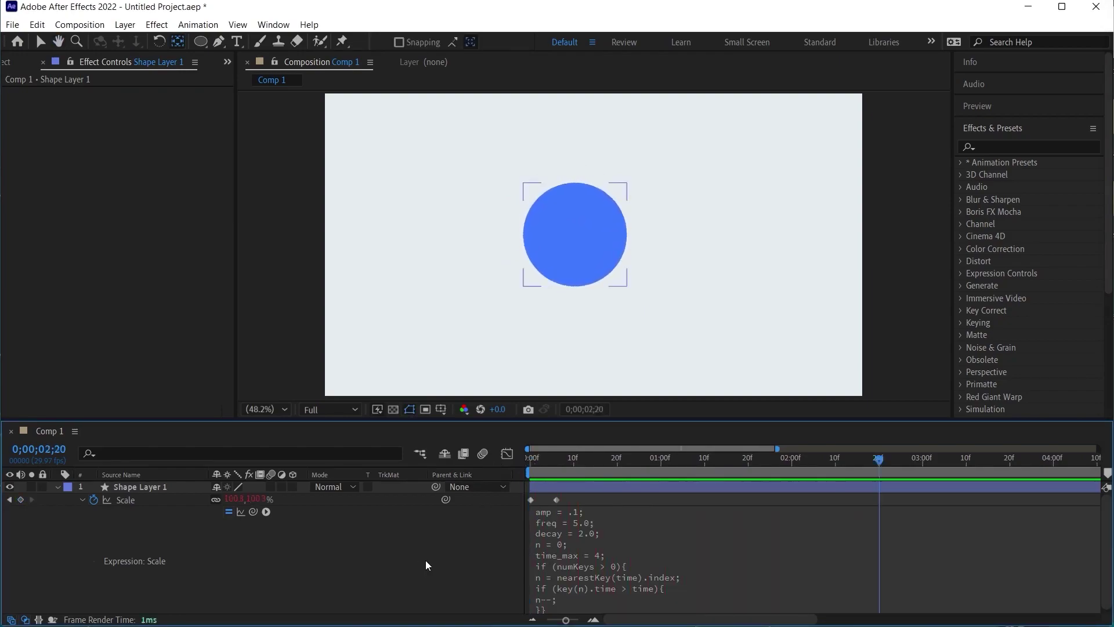
# - Set the frequency to 1.0 and commit the expression
pyautogui.click(598, 523)
pyautogui.hotkey('ctrl', 'End')
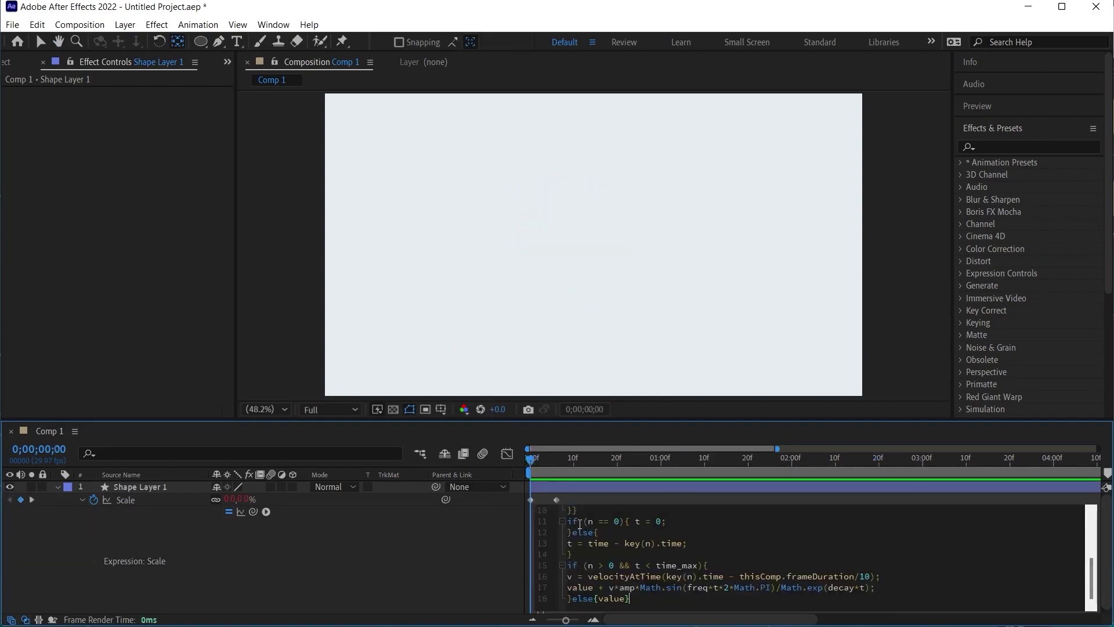
pyautogui.scroll(3, 603, 522)
pyautogui.click(467, 535)
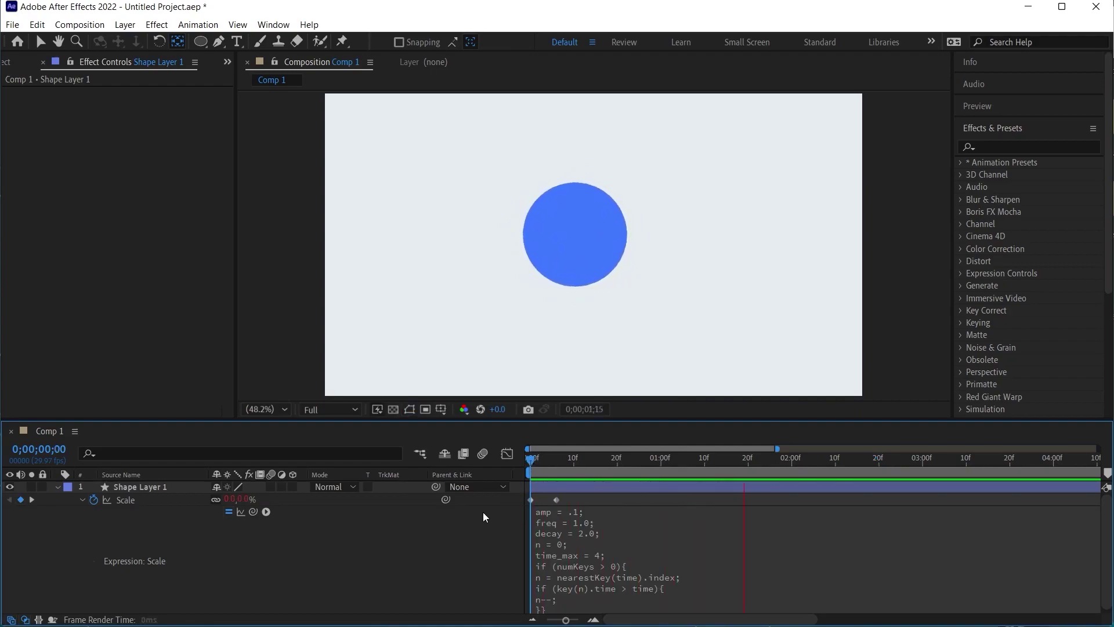
pyautogui.press('space')
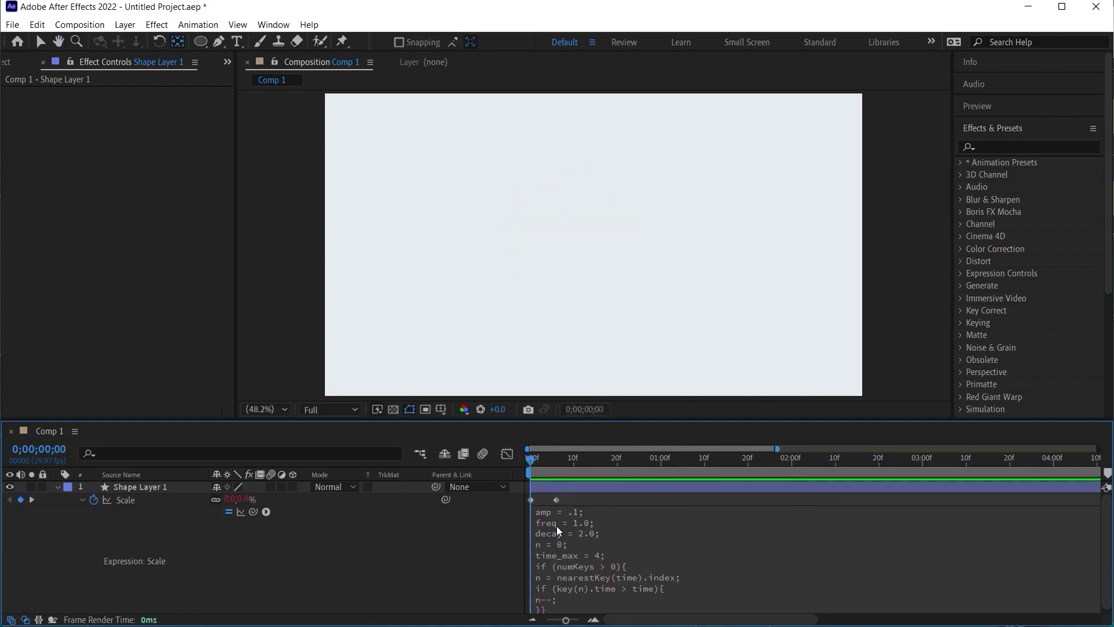
pyautogui.click(575, 513)
pyautogui.click(606, 510)
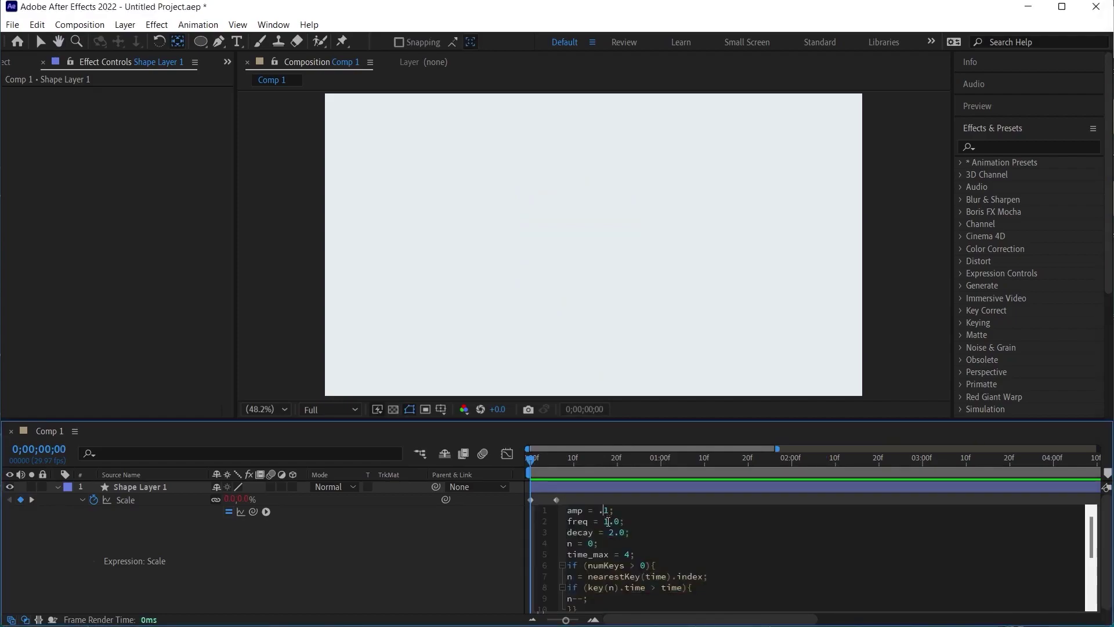
pyautogui.press('BackSpace')
pyautogui.write('5')
pyautogui.click(476, 546)
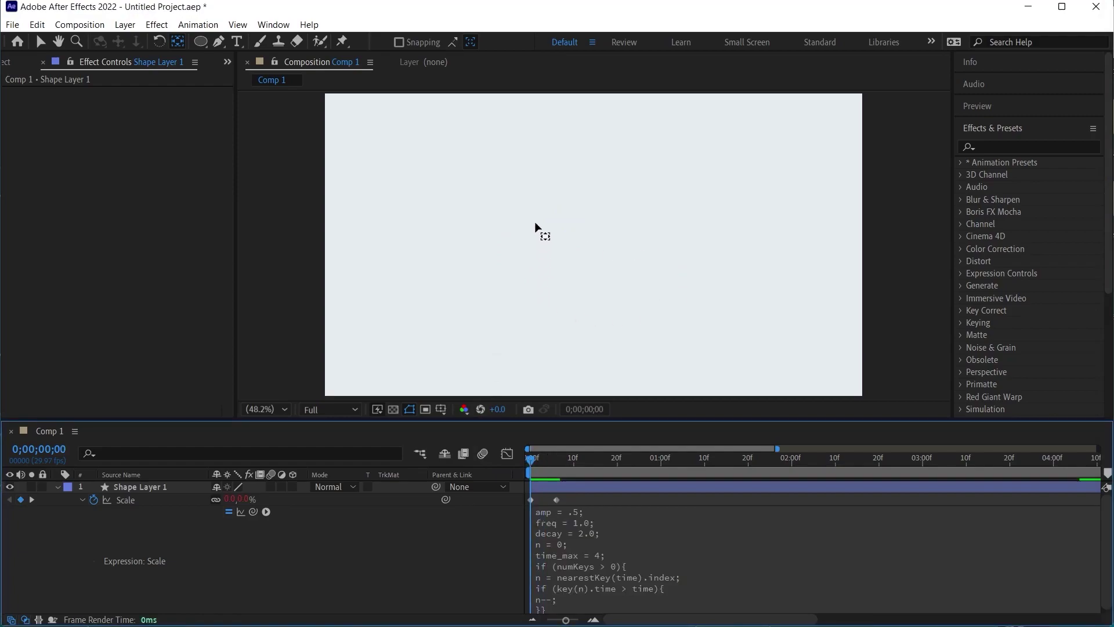
pyautogui.press('space')
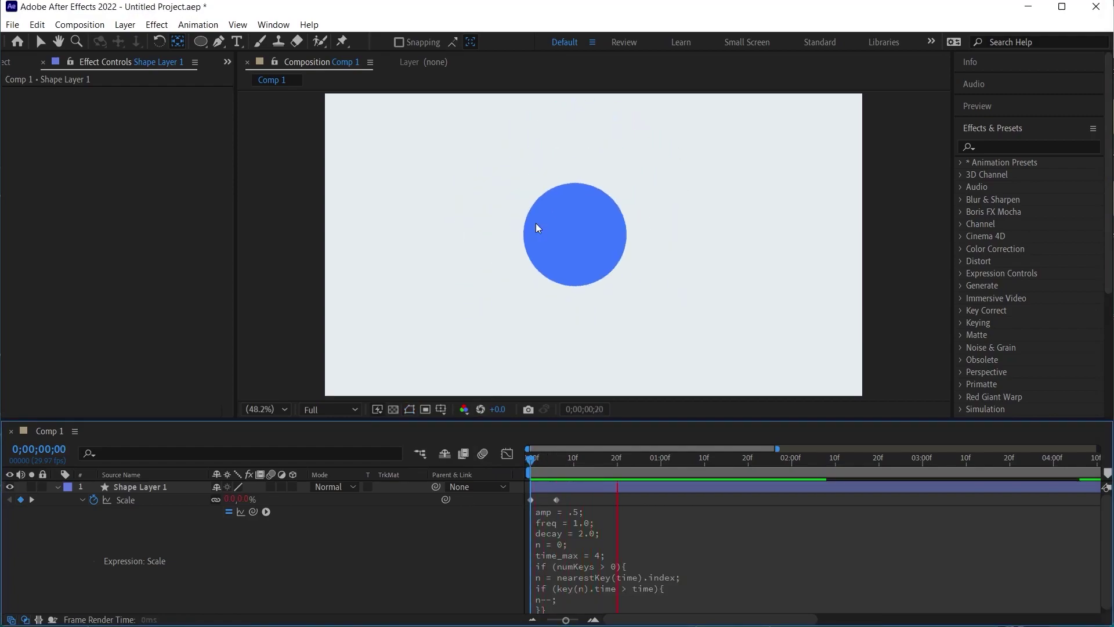
pyautogui.hotkey('ctrl', 'z')
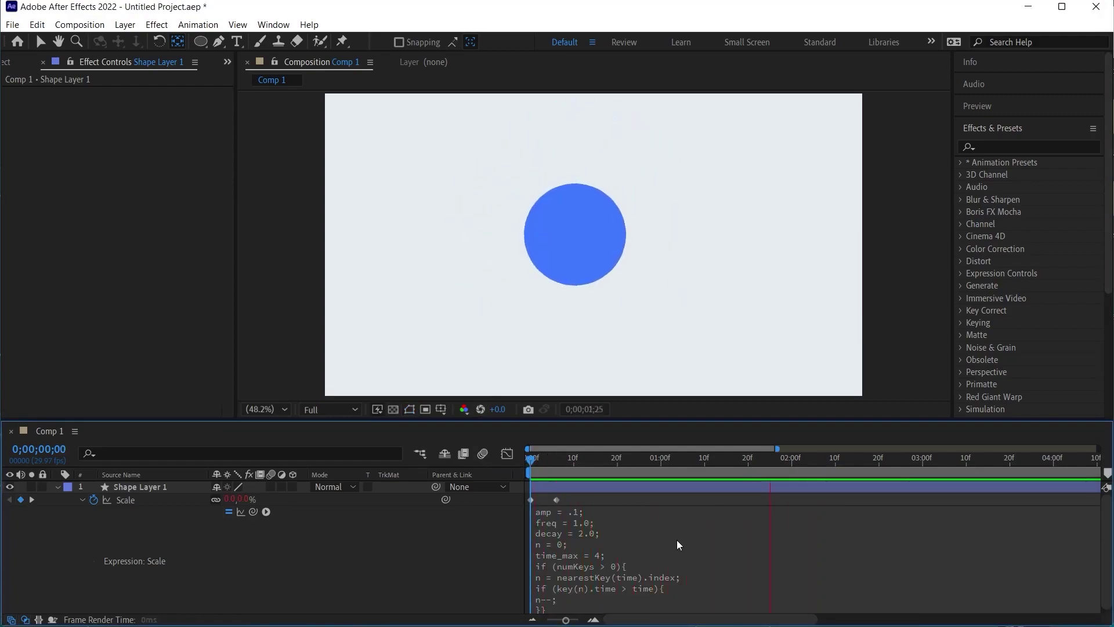
pyautogui.press('space')
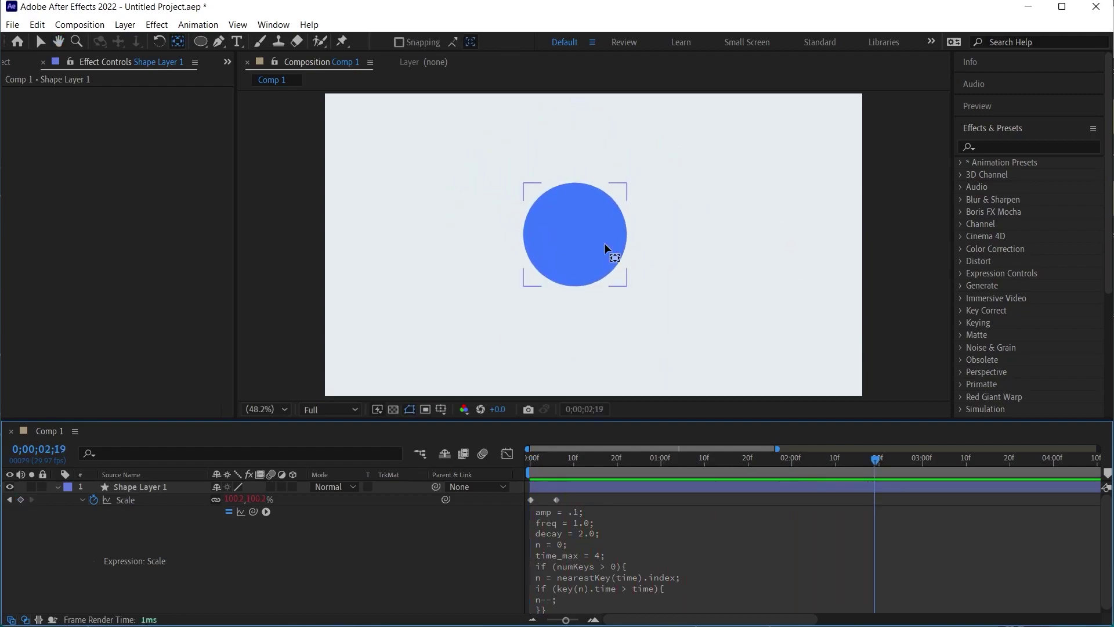
pyautogui.click(550, 262)
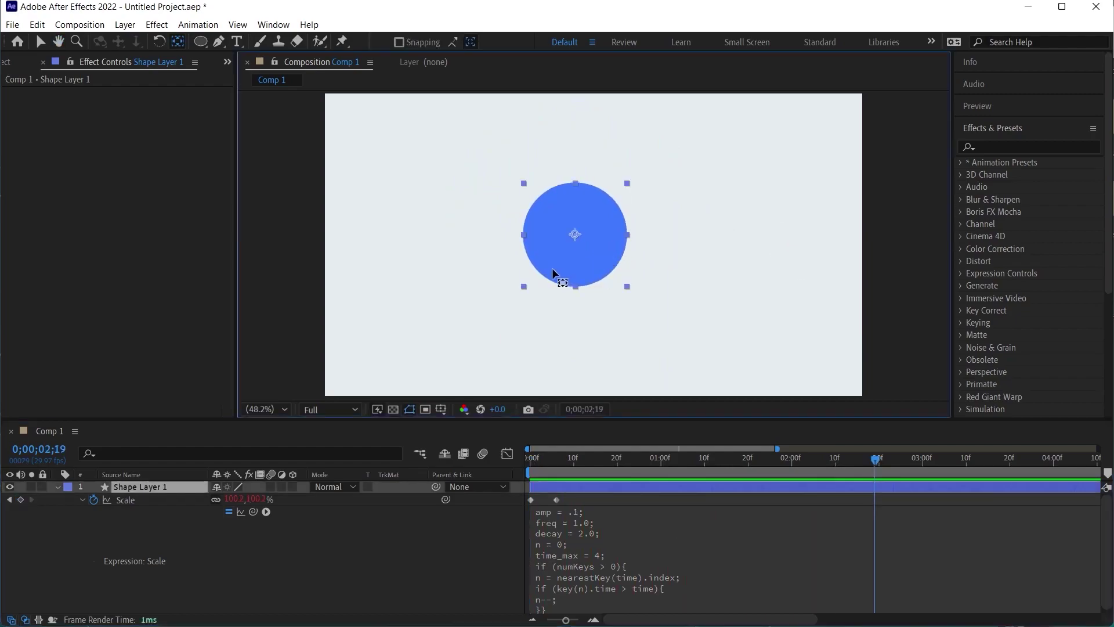
pyautogui.press('space')
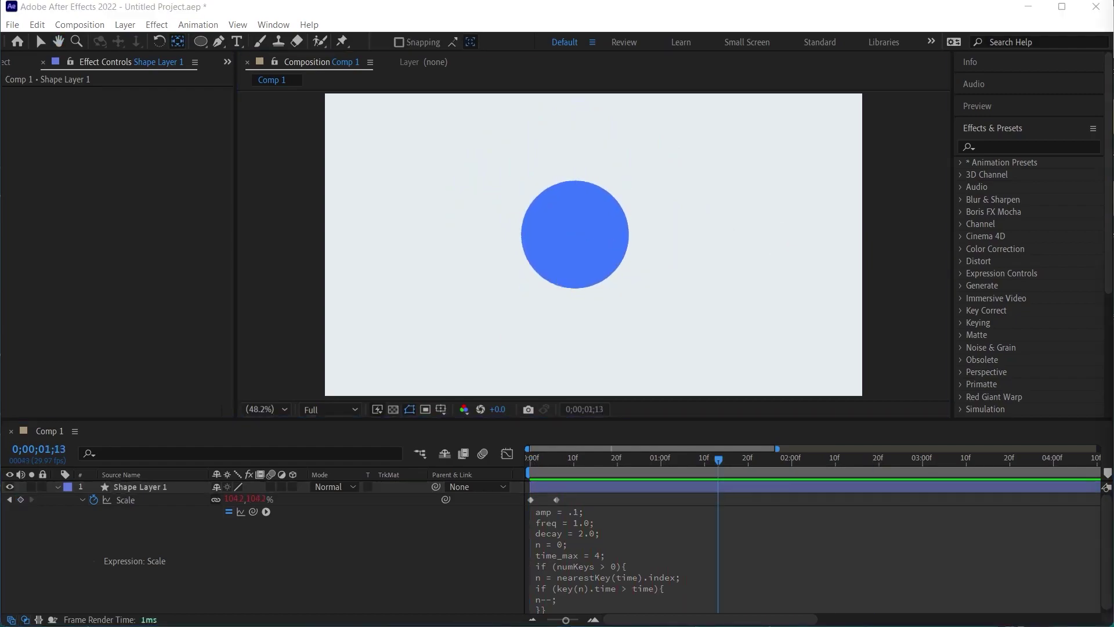